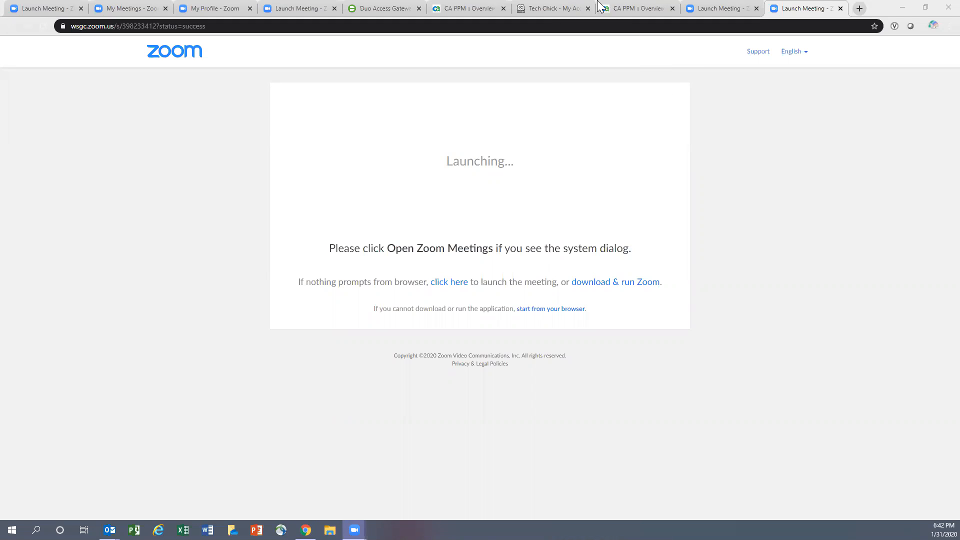
- Show the Duo Access Gateway launcher with its Clarity, Slack, ServiceNow and Zoom tiles
left_click(364, 12)
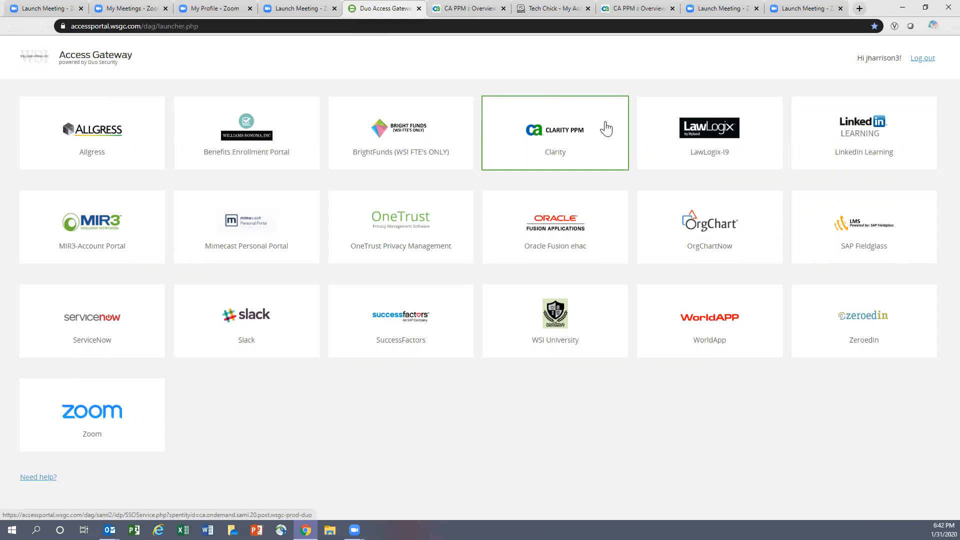
- In the dev CA PPM environment, start a new resource from the Resource List
left_click(458, 11)
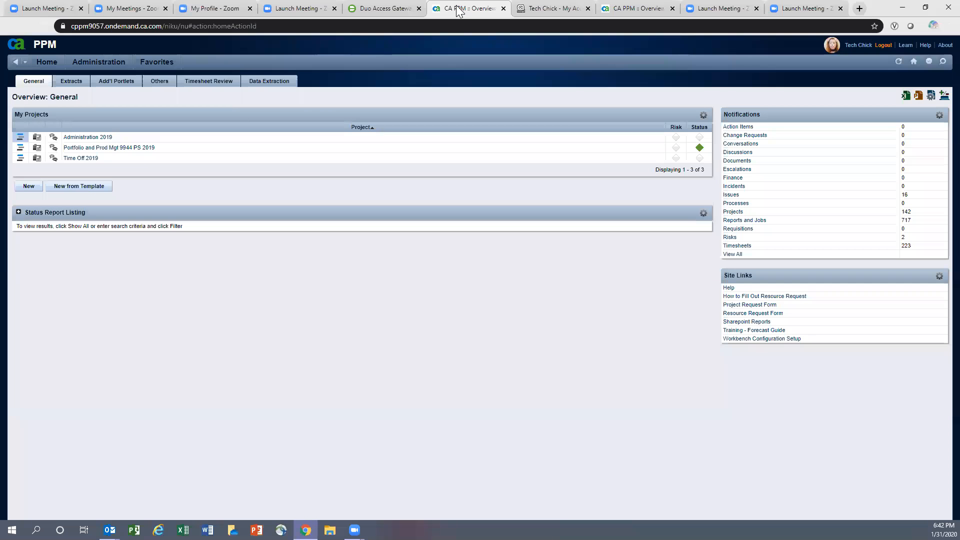
left_click(543, 9)
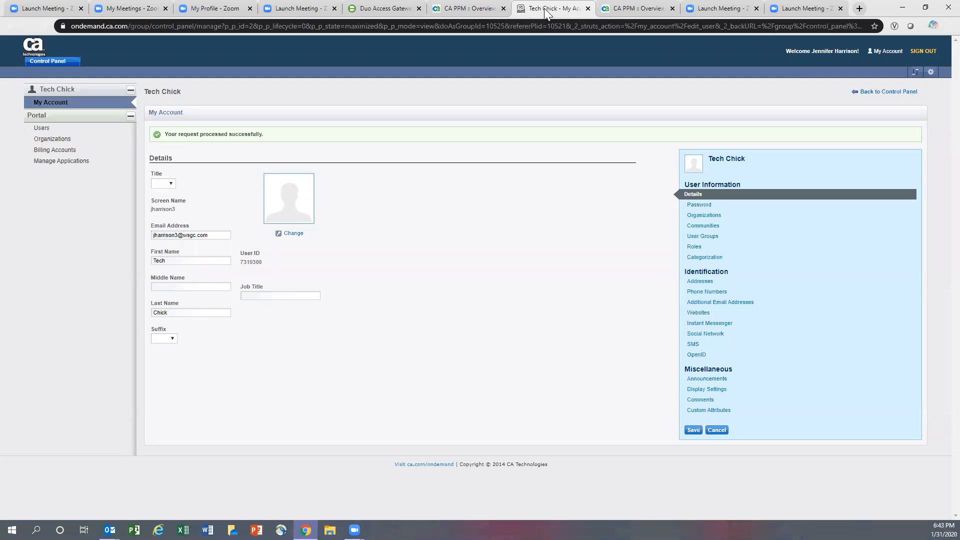
left_click(636, 8)
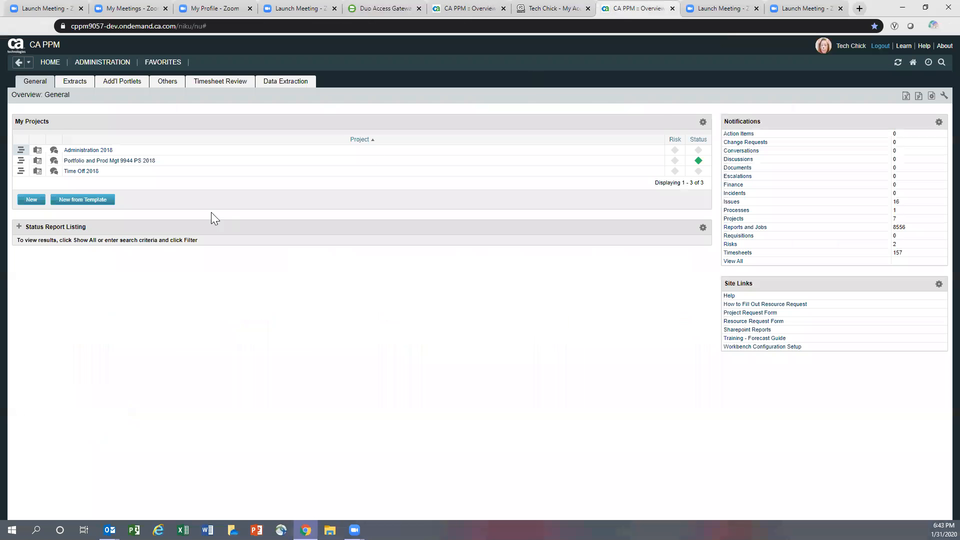
mouse_move(50, 64)
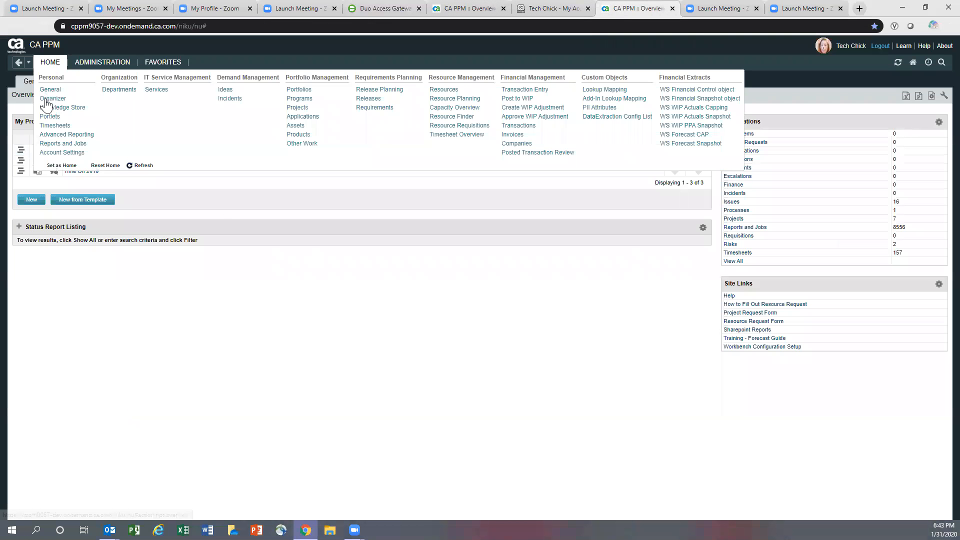
left_click(436, 90)
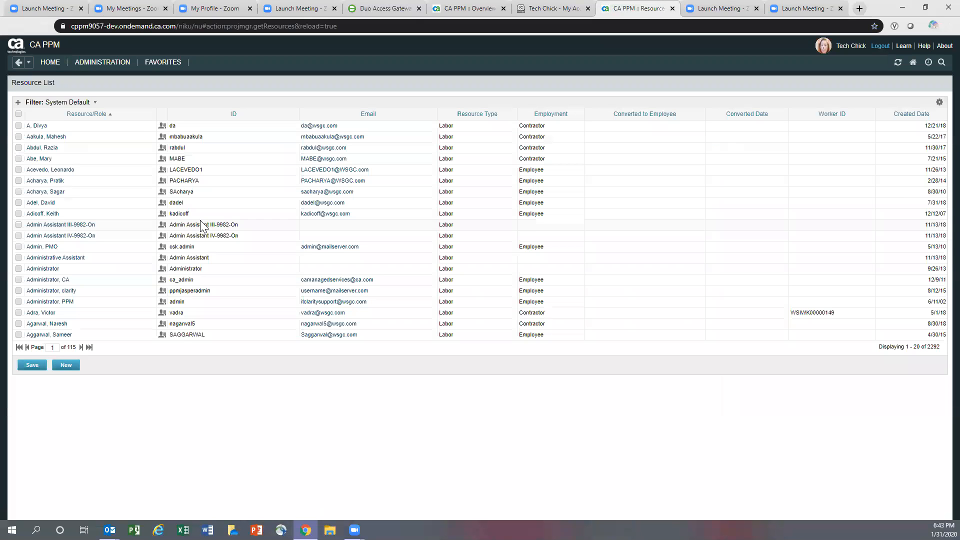
left_click(60, 370)
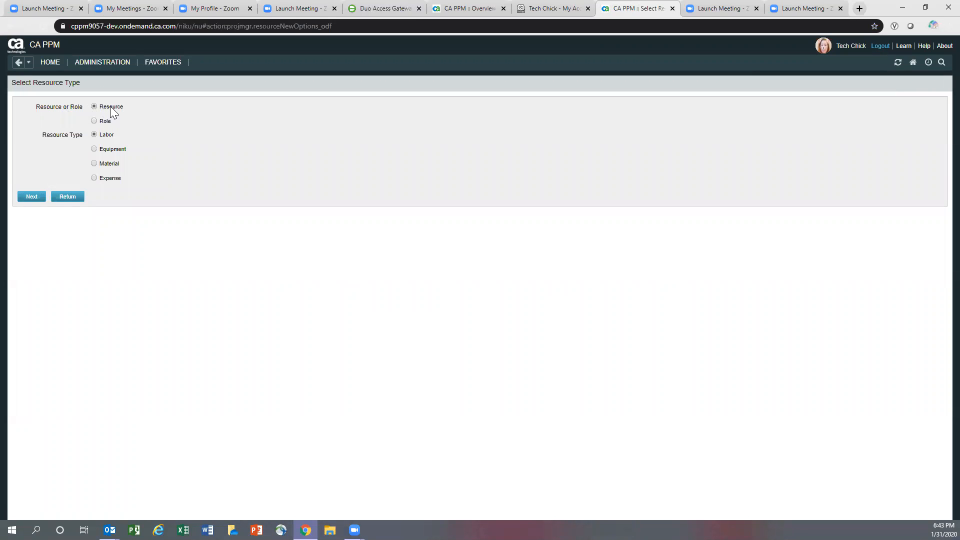
- Continue to the Create Resource-Labor form and enter the resource's names and resource ID
left_click(31, 199)
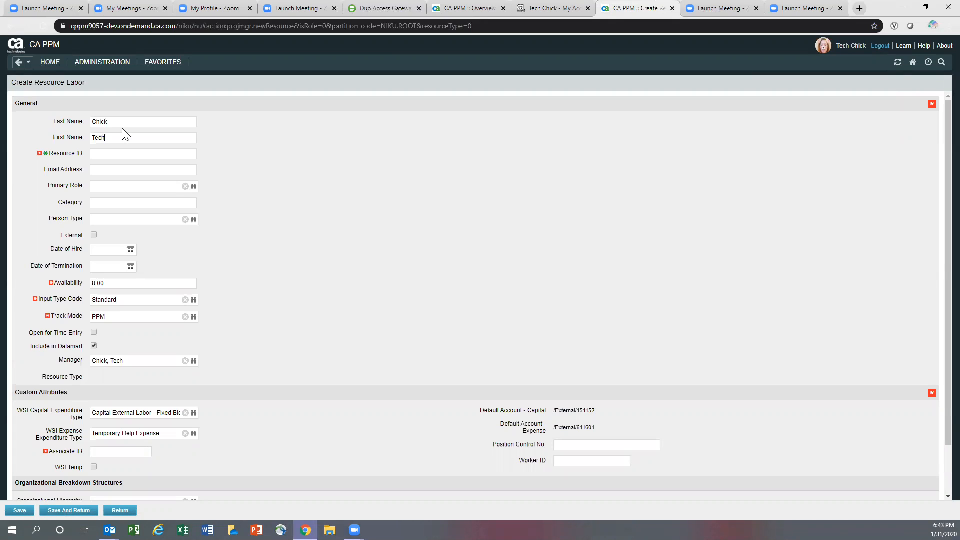
type("tchick")
left_click(136, 170)
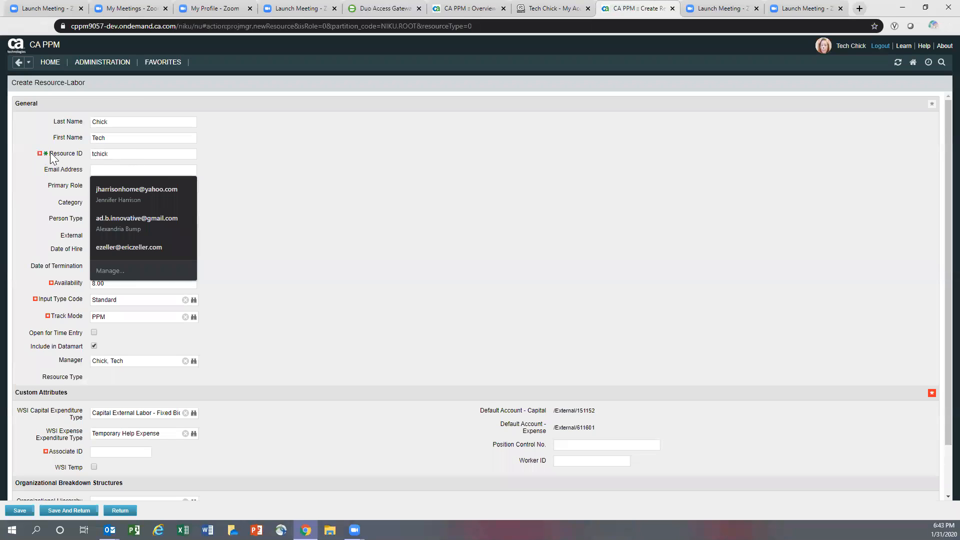
left_click(116, 152)
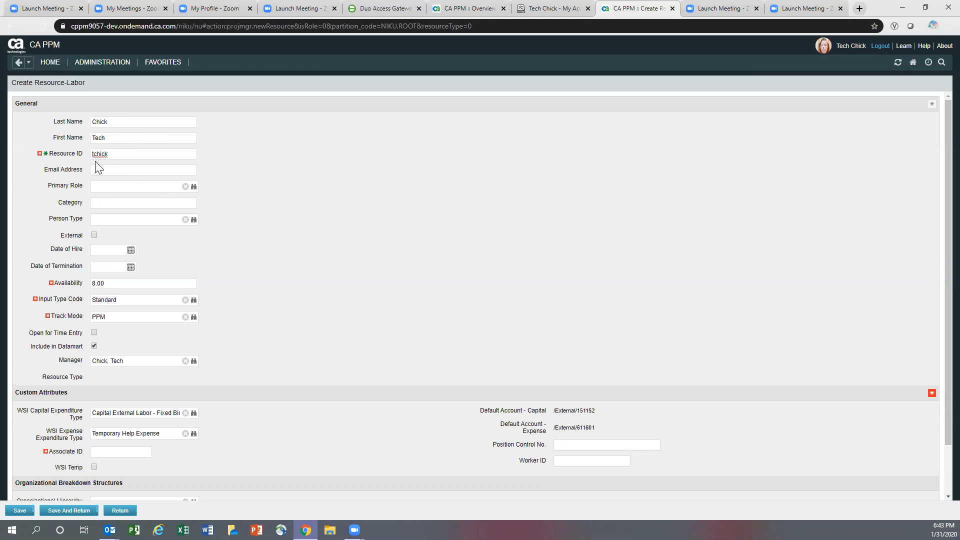
double_click(100, 154)
left_click(100, 170)
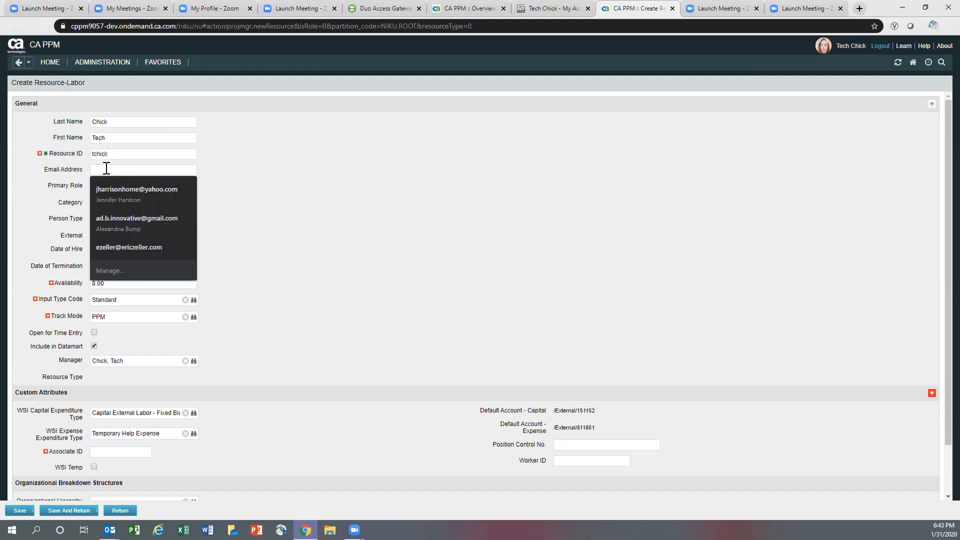
left_click(128, 154)
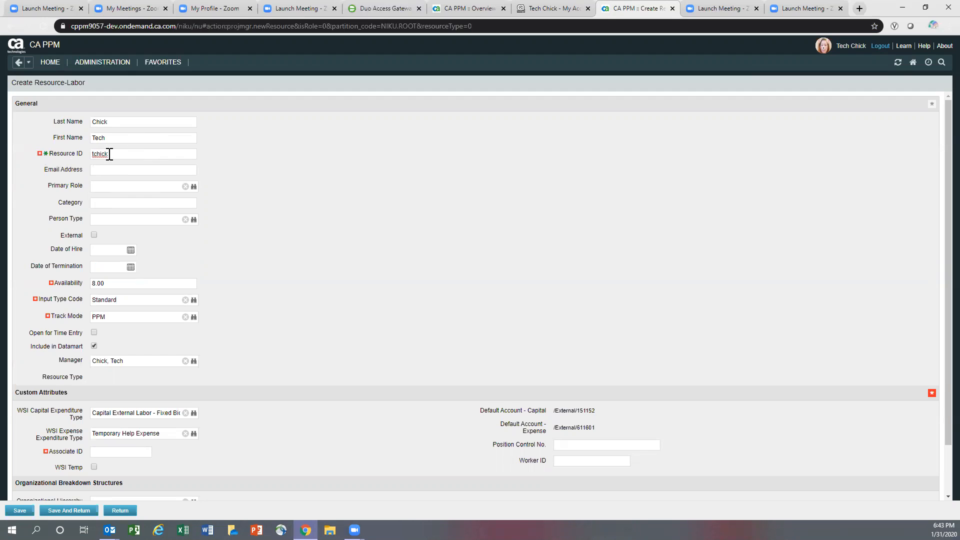
- Fill in the company e-mail address, using the resource ID as its user name
left_click_drag(110, 155, 64, 154)
key("ctrl+c")
left_click(101, 169)
left_click_drag(116, 154, 82, 153)
key("ctrl+v")
type("W")
key("BackSpace")
type("@wsgc.com")
key("BackSpace")
key("BackSpace")
key("BackSpace")
key("BackSpace")
key("BackSpace")
key("BackSpace")
key("BackSpace")
key("BackSpace")
type("test.com")
key("Tab")
double_click(121, 170)
type("wsgc")
left_click(104, 188)
- Filter roles by *5450* and add Financial Analyst-5450-On as the primary role
left_click(194, 187)
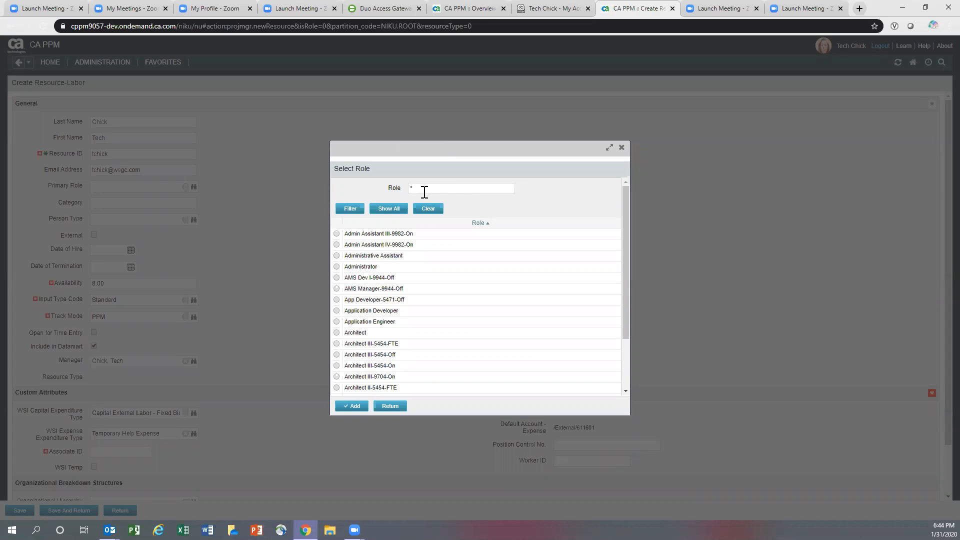
type("*5450*")
key("Return")
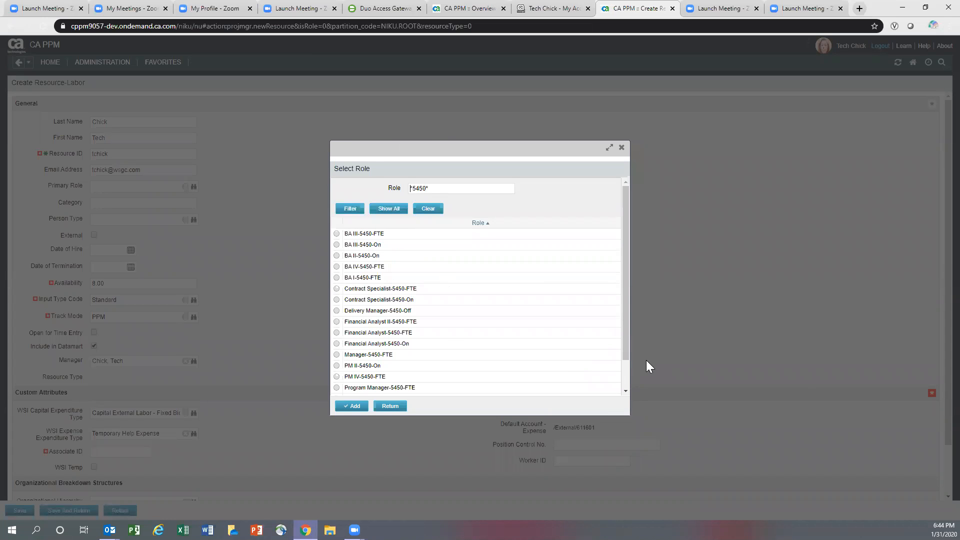
left_click_drag(626, 234, 642, 306)
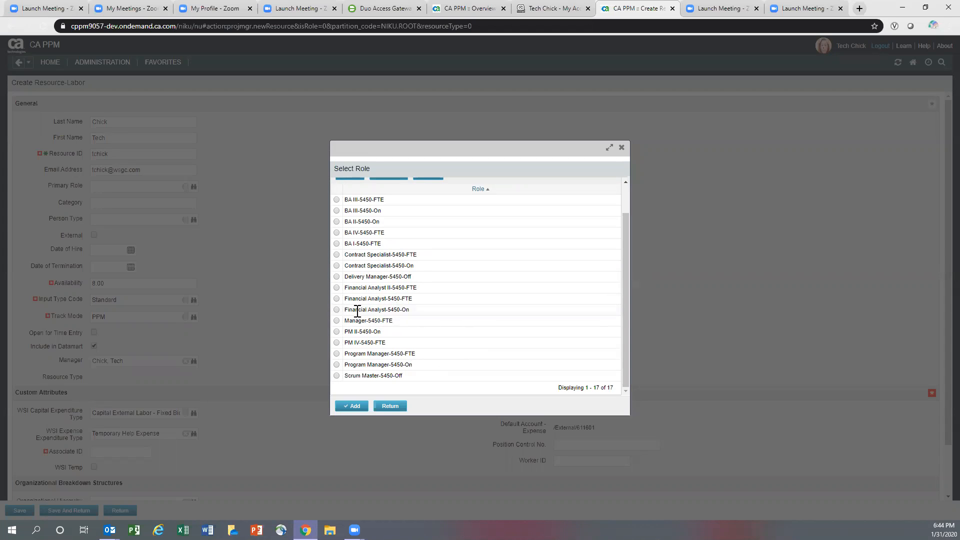
left_click(337, 310)
left_click(356, 406)
left_click(99, 205)
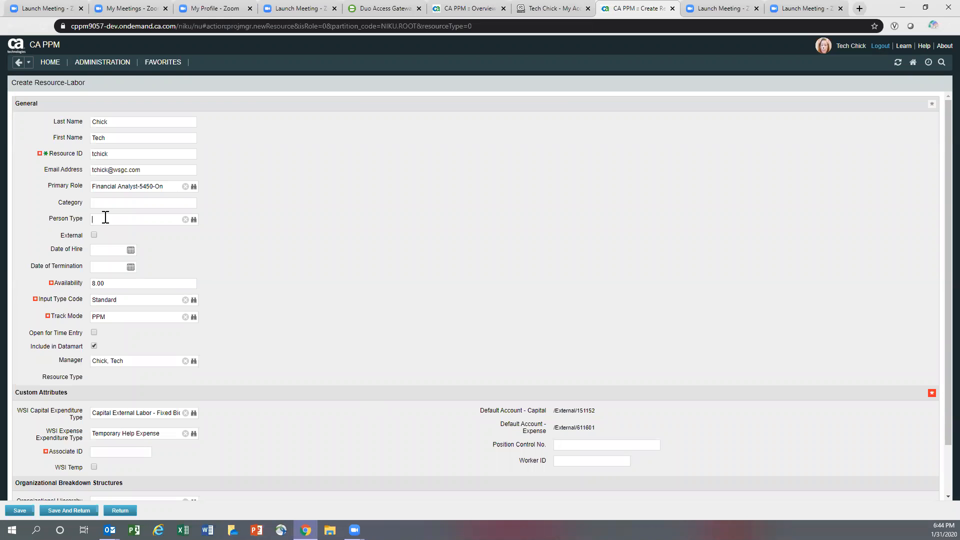
- Make the resource a Contractor with a date of hire of 9/4/2017
left_click(193, 220)
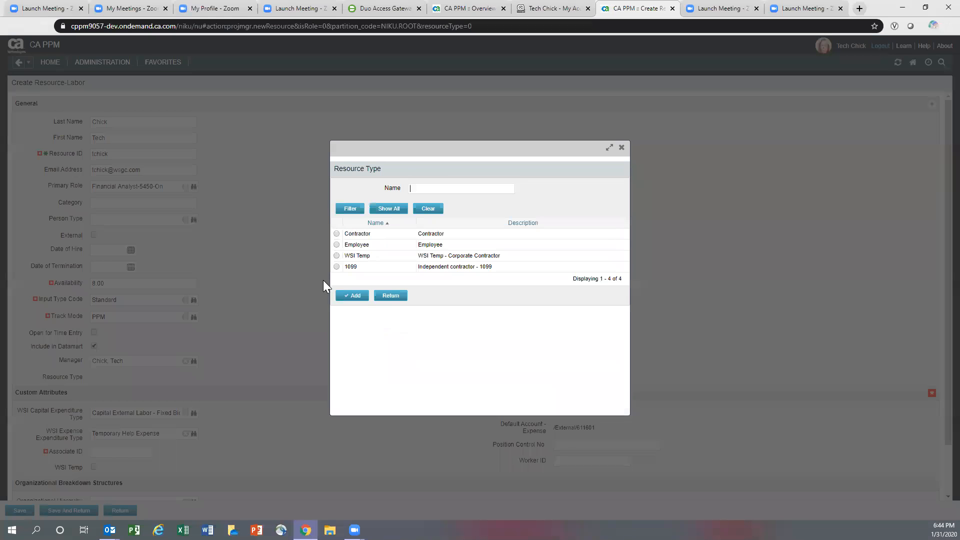
left_click(337, 233)
left_click(343, 296)
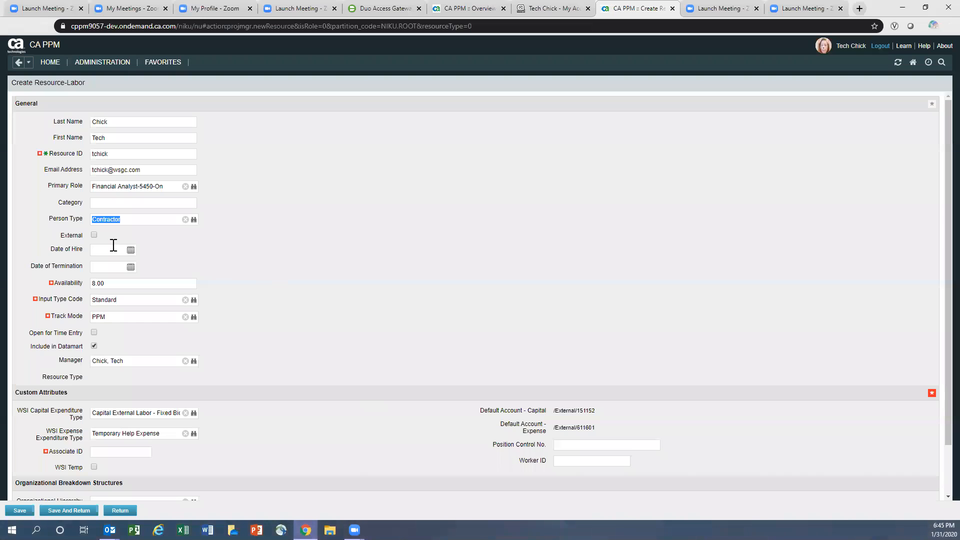
left_click(131, 250)
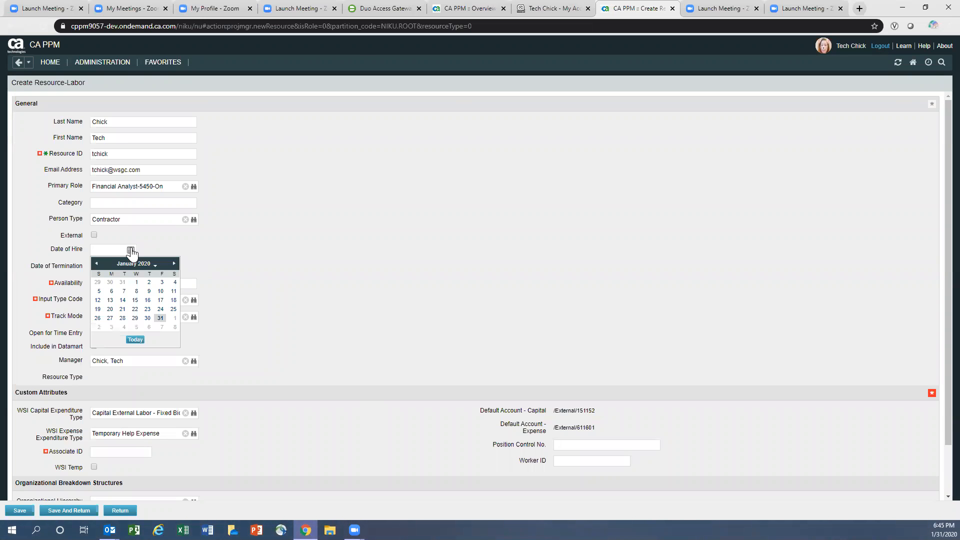
left_click(155, 264)
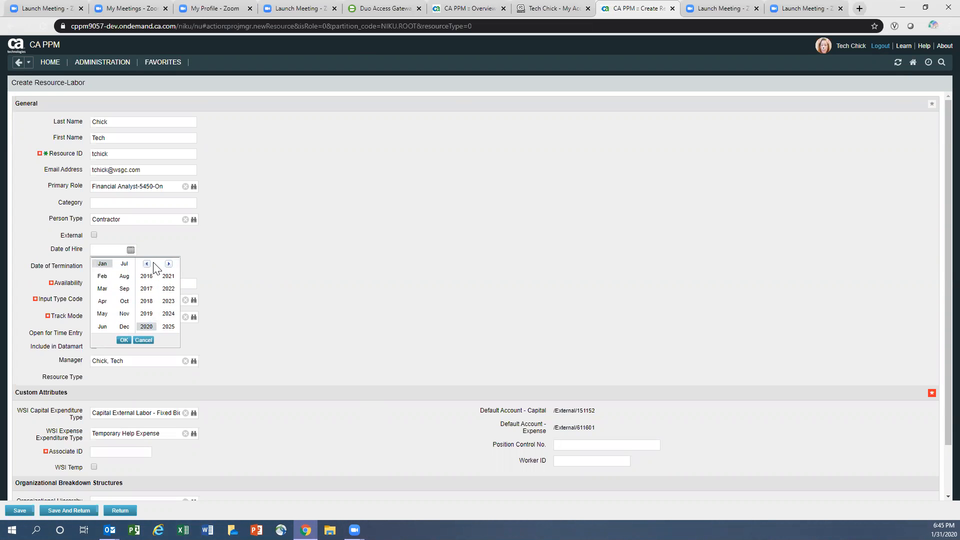
left_click(147, 289)
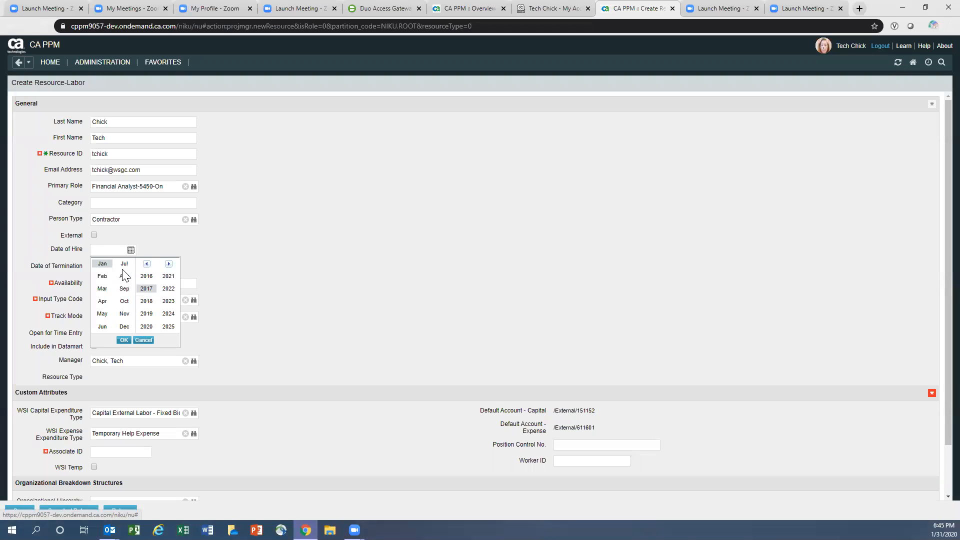
left_click(124, 289)
left_click(123, 340)
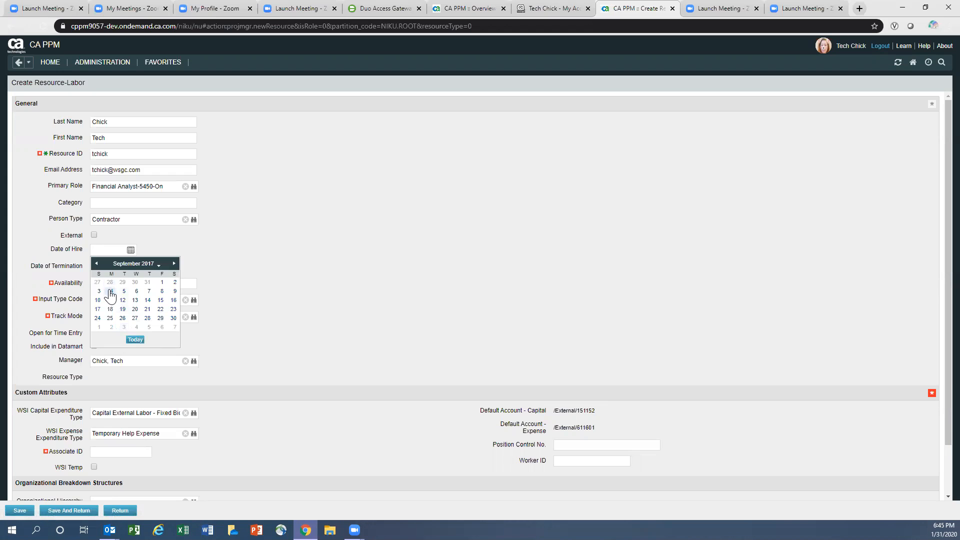
left_click(109, 295)
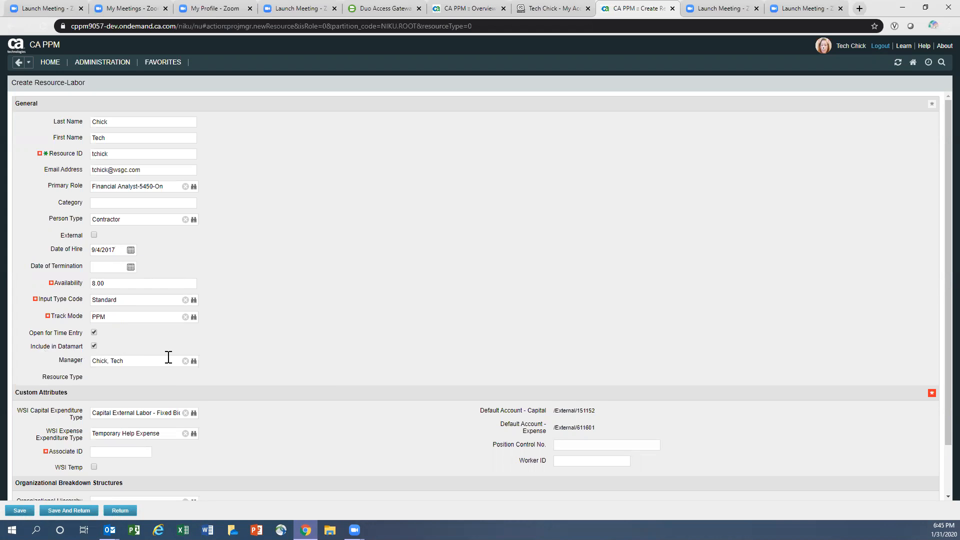
- Replace the manager with the suggested person
left_click(185, 361)
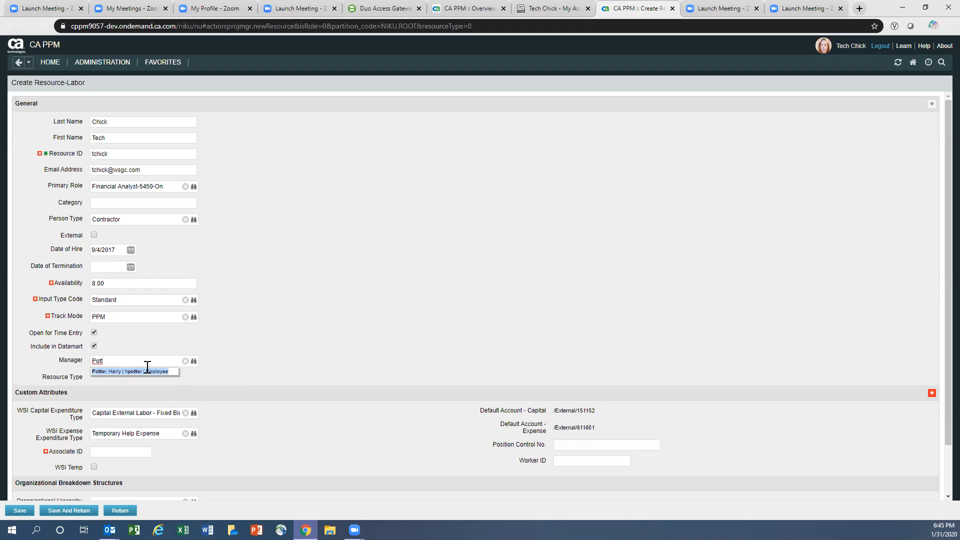
left_click(144, 371)
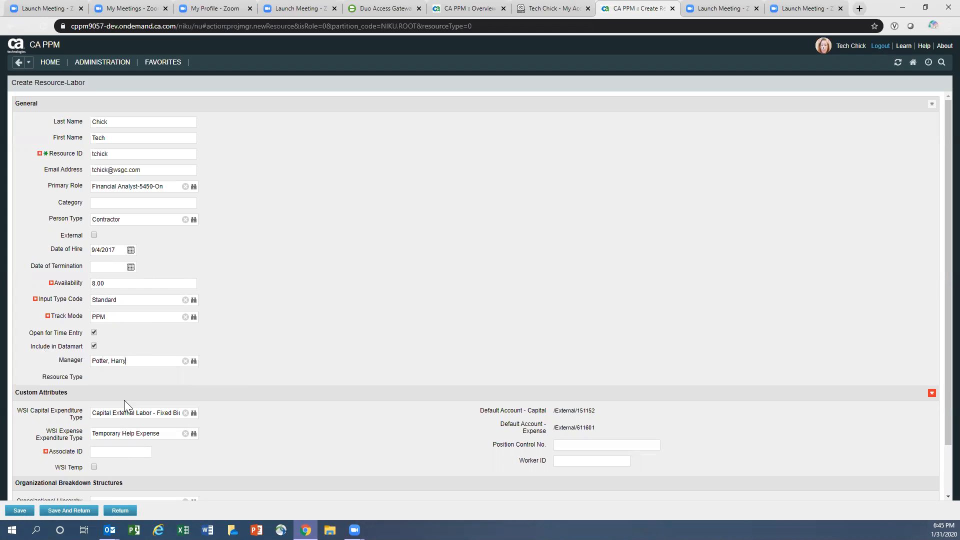
left_click(194, 413)
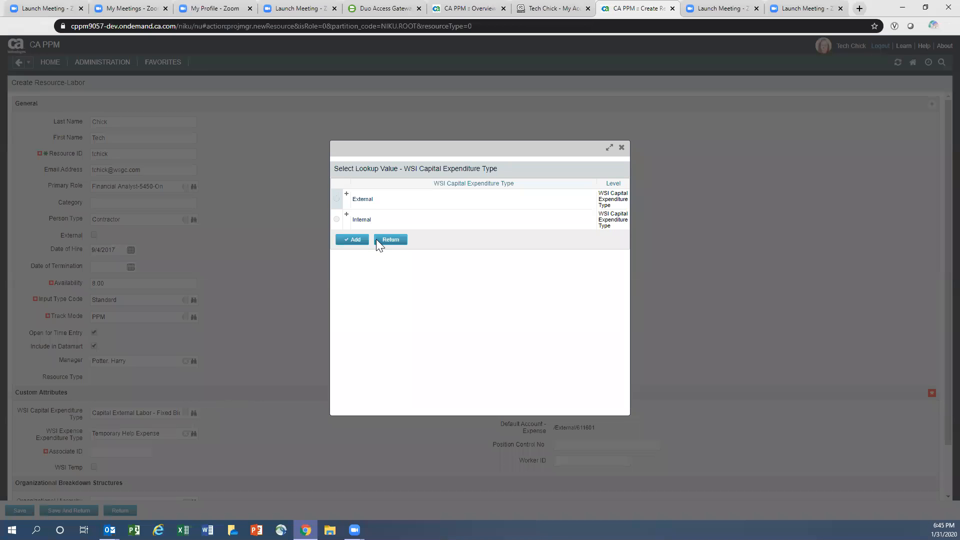
- Set the capital expenditure type to Capital External Labor - Software Development
left_click(345, 196)
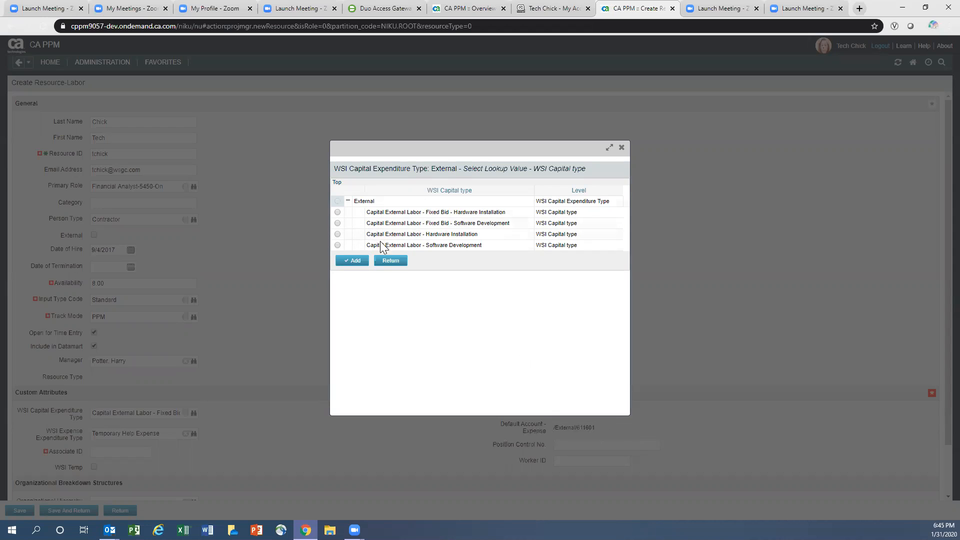
left_click(337, 245)
left_click(353, 262)
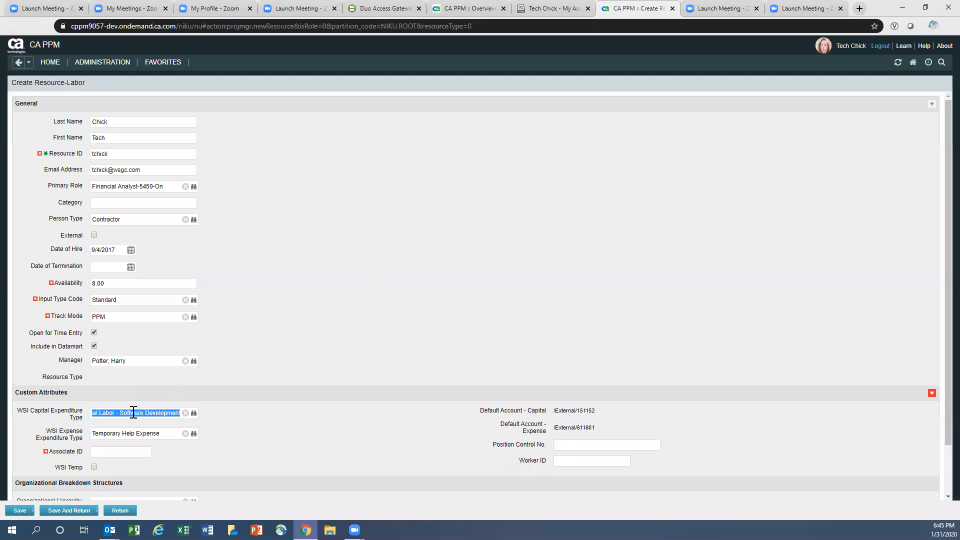
- Set the expense type to External Temporary Help Expense and enter the Associate ID
left_click(185, 432)
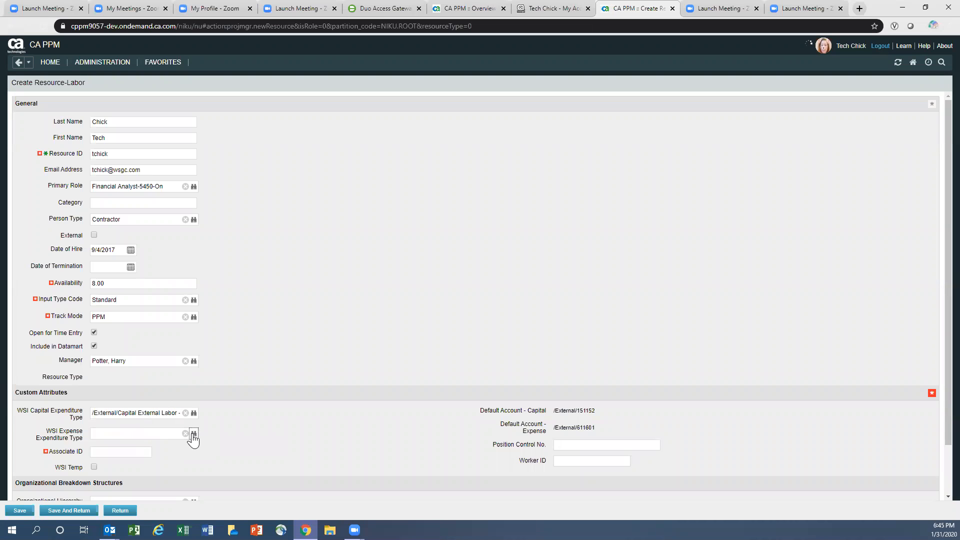
left_click(194, 433)
left_click(347, 194)
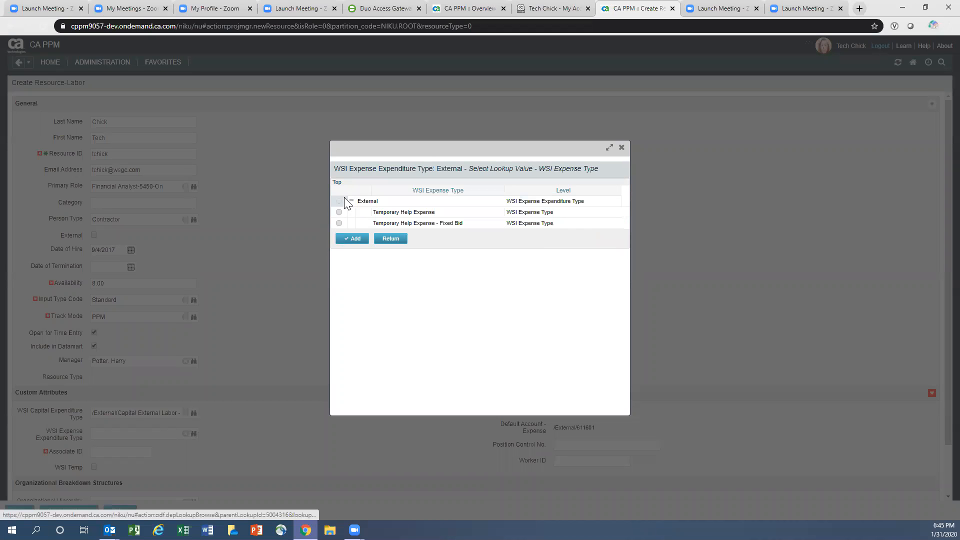
left_click(339, 212)
left_click(350, 238)
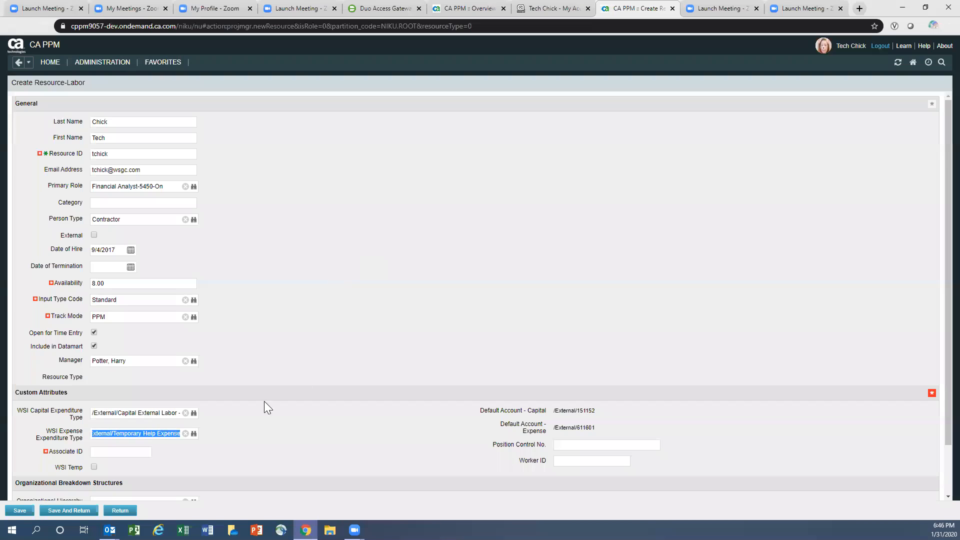
left_click(101, 452)
type("998007")
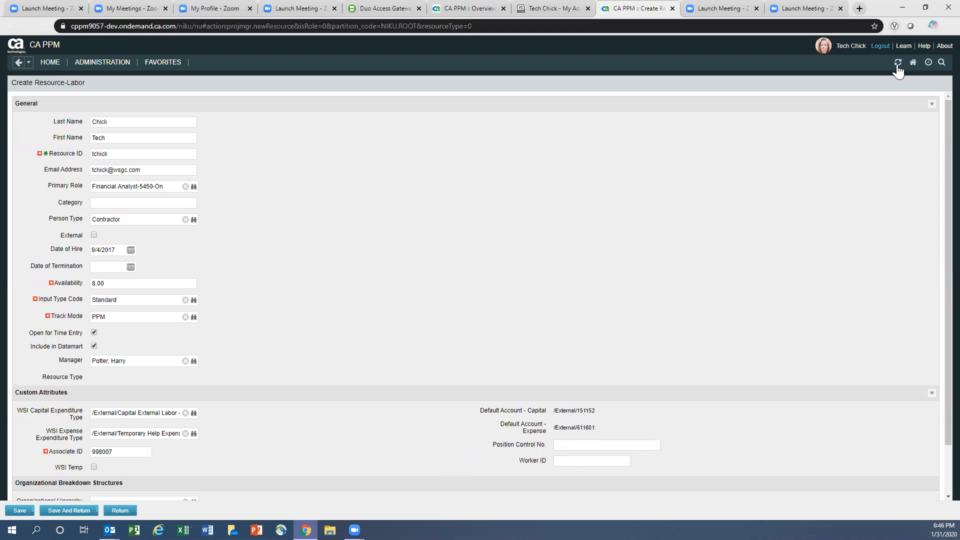
- Replace the manager with a new person picked from the autocomplete suggestions
scroll(936, 123, "down", 2)
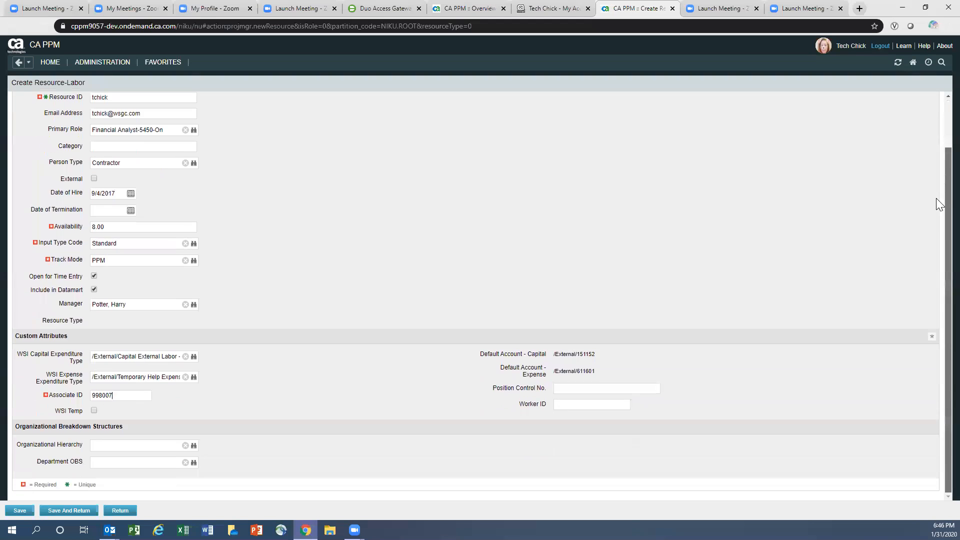
left_click(106, 445)
type("Harry Potter")
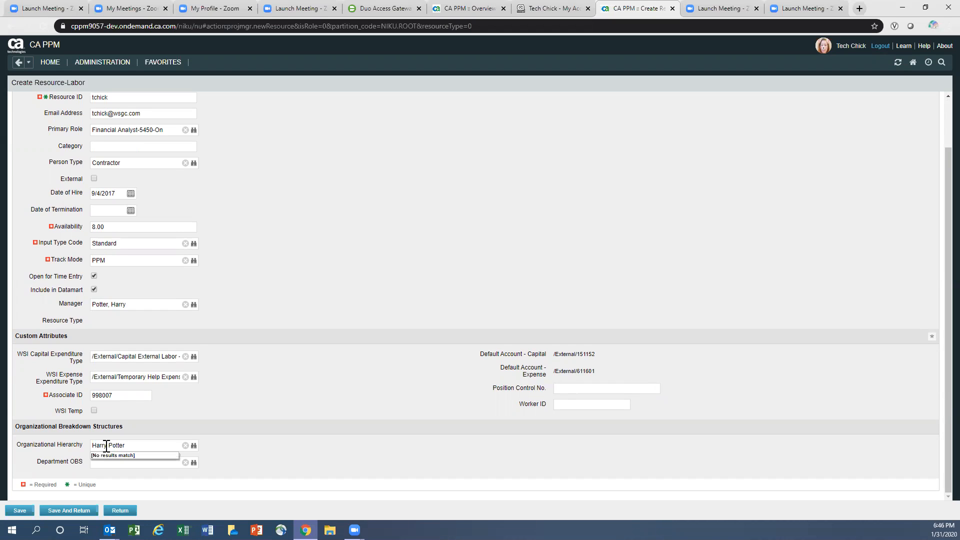
key("BackSpace")
key("BackSpace")
key("BackSpace")
key("BackSpace")
key("BackSpace")
key("BackSpace")
key("BackSpace")
key("BackSpace")
key("BackSpace")
key("BackSpace")
key("BackSpace")
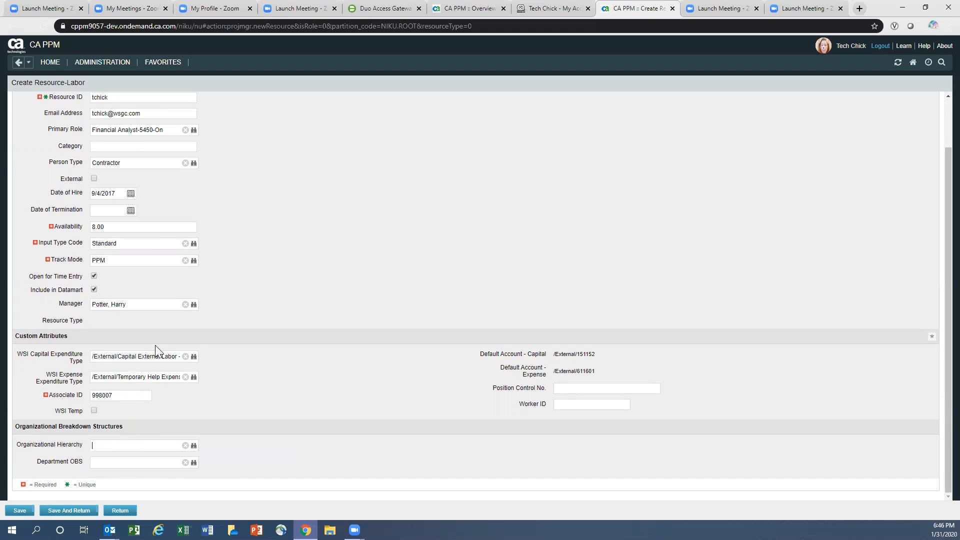
left_click(185, 304)
left_click_drag(155, 303, 78, 307)
type("Cande")
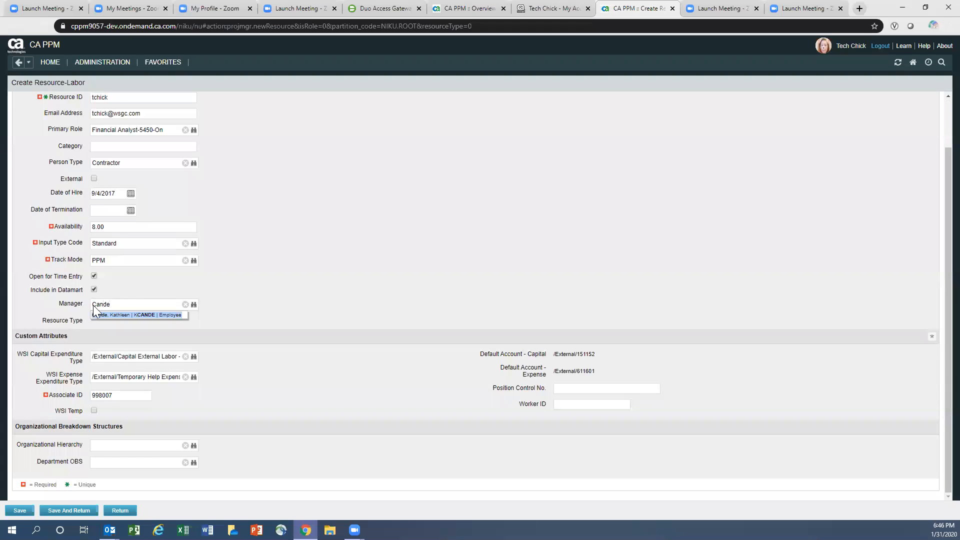
left_click(134, 315)
- Set the organizational hierarchy and WSI IT/Enterprise Groups/5450 department OBS, then save the resource
left_click(111, 445)
type("Kathleen C")
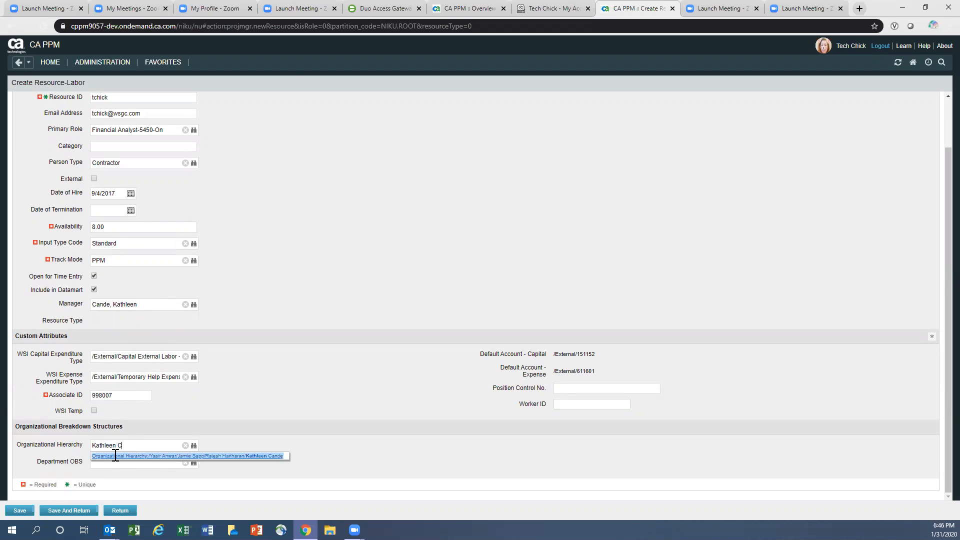
left_click(111, 454)
left_click(109, 461)
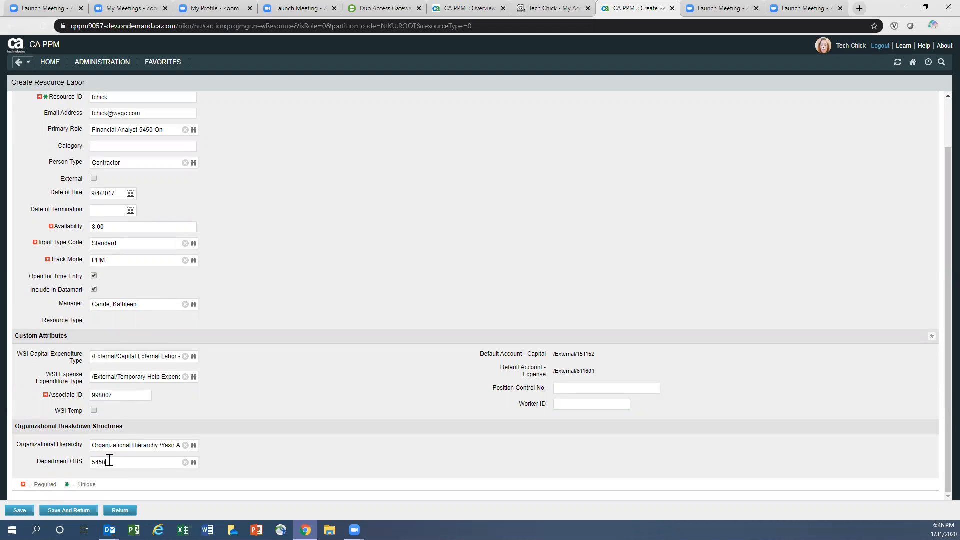
left_click(112, 473)
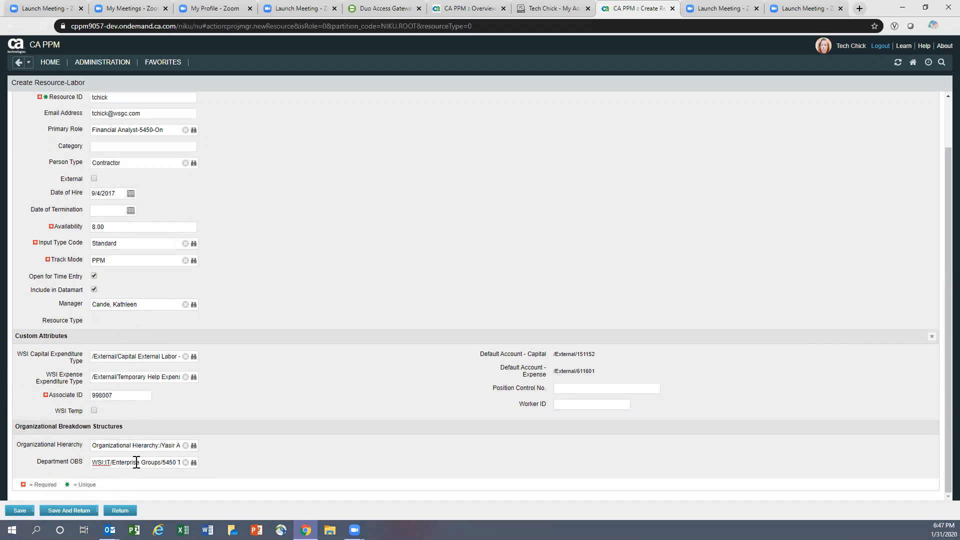
left_click(22, 511)
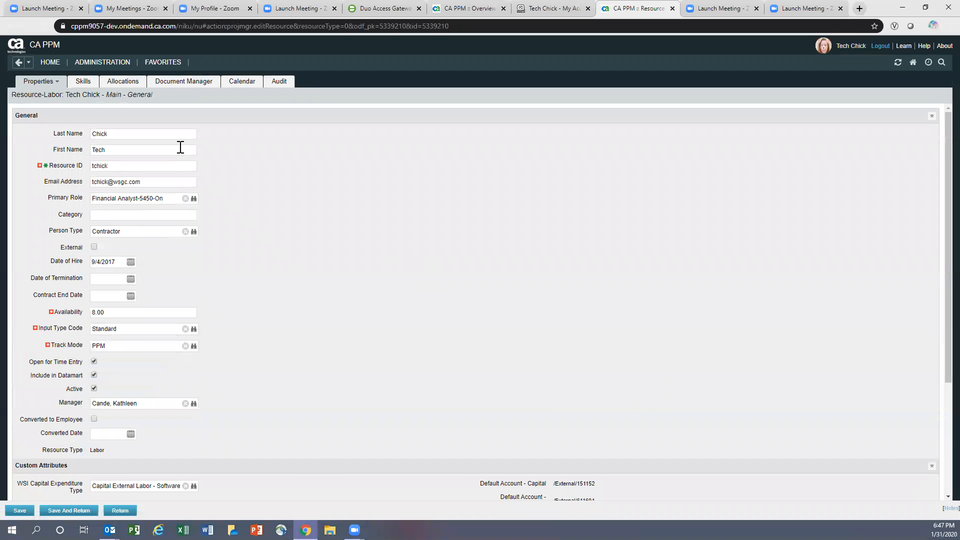
- Mark the resource financially active with location SF North Point
mouse_move(48, 84)
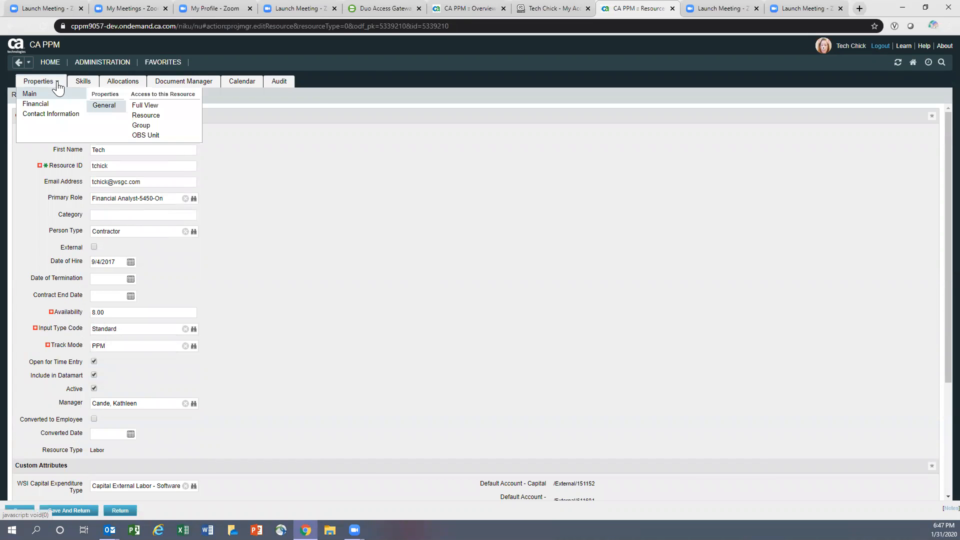
left_click(44, 105)
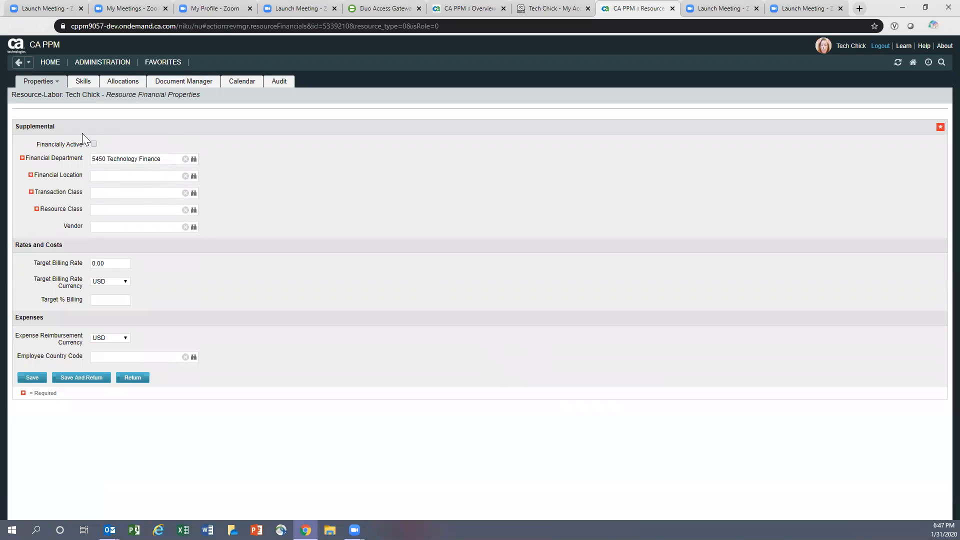
left_click(94, 144)
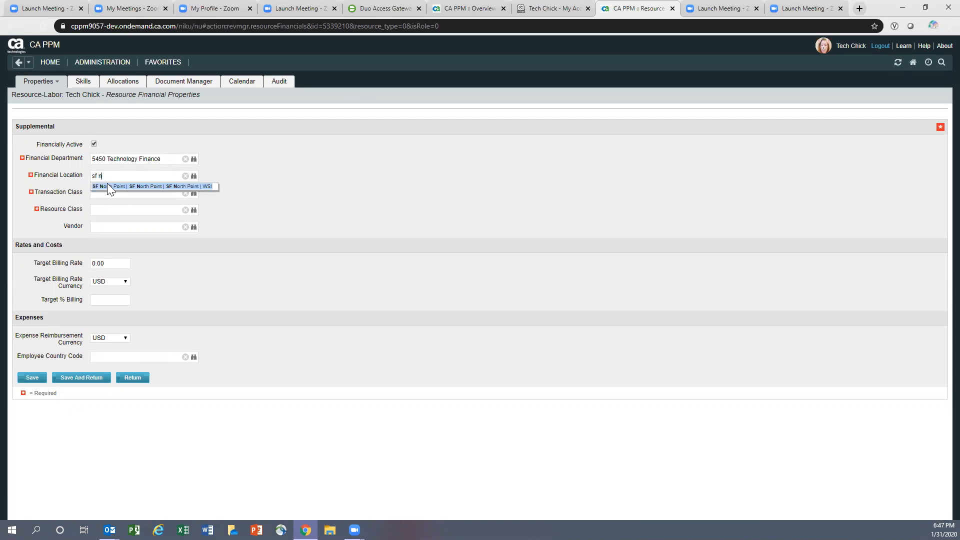
left_click(108, 186)
left_click(115, 193)
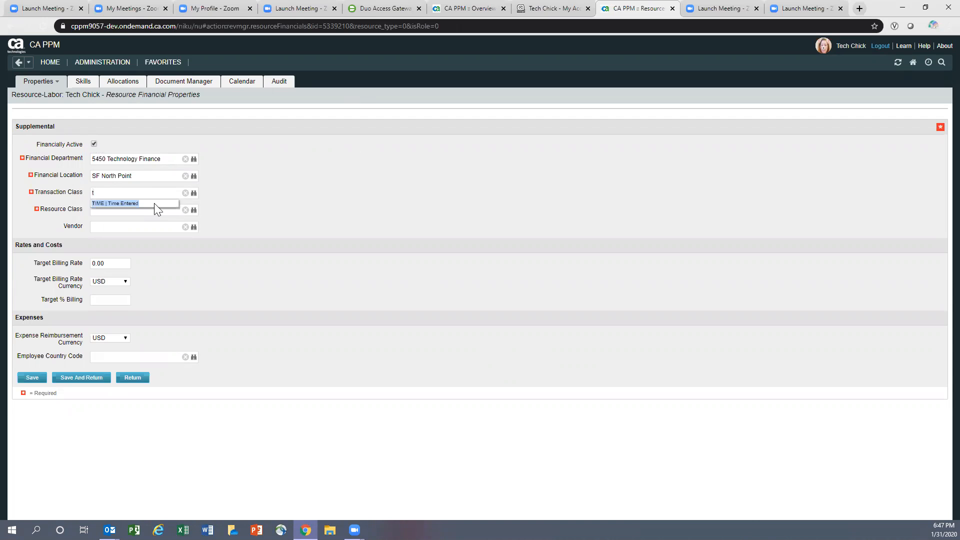
- Set transaction class TIME and resource class EXTERNAL, then save and return
left_click(125, 202)
left_click(109, 212)
type("ex")
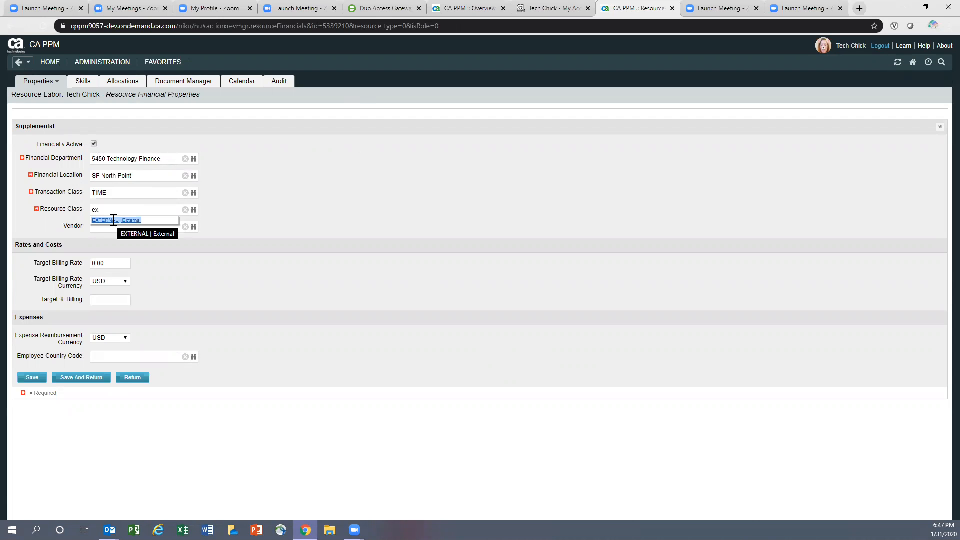
left_click(114, 220)
left_click(194, 209)
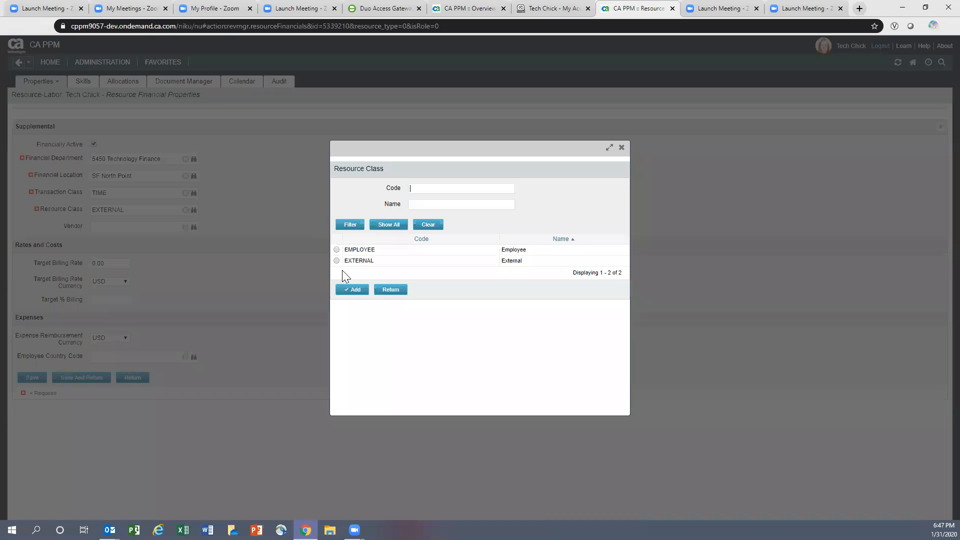
left_click(338, 261)
left_click(354, 289)
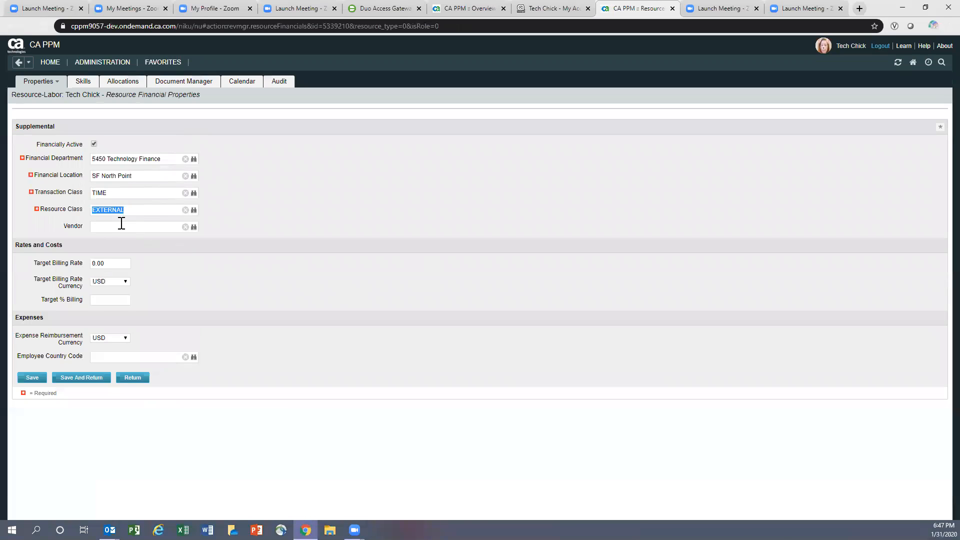
left_click(70, 378)
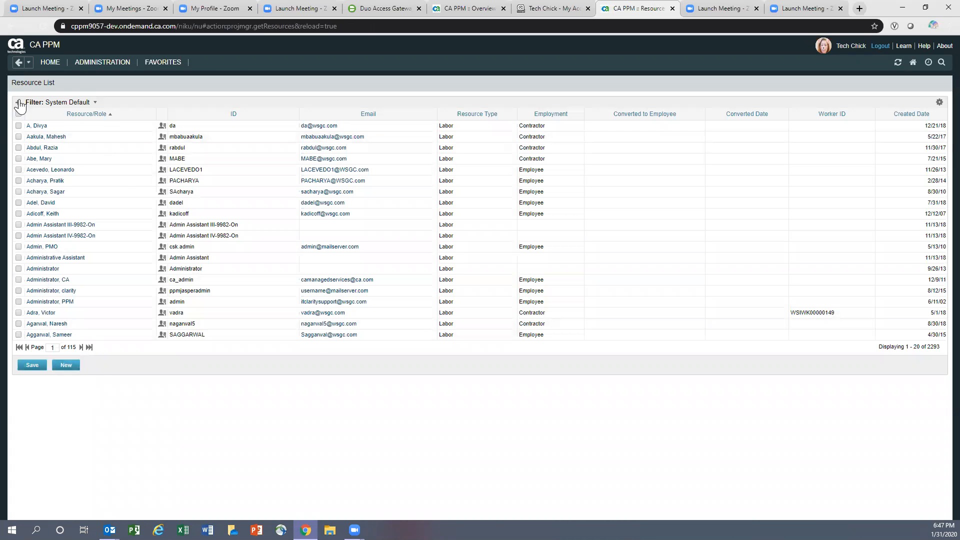
- Filter the resource list by the resource's name and open the new contractor
left_click(19, 103)
left_click(115, 117)
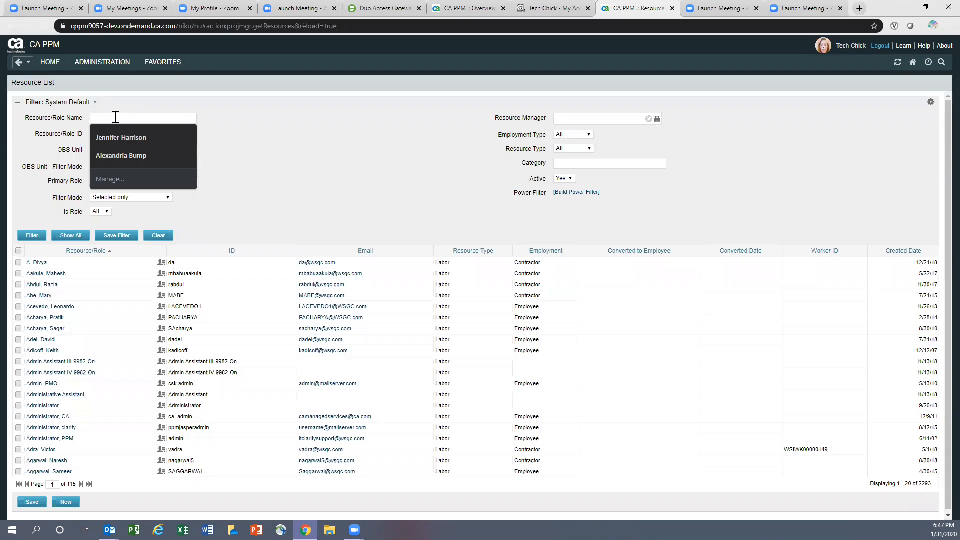
type("chick")
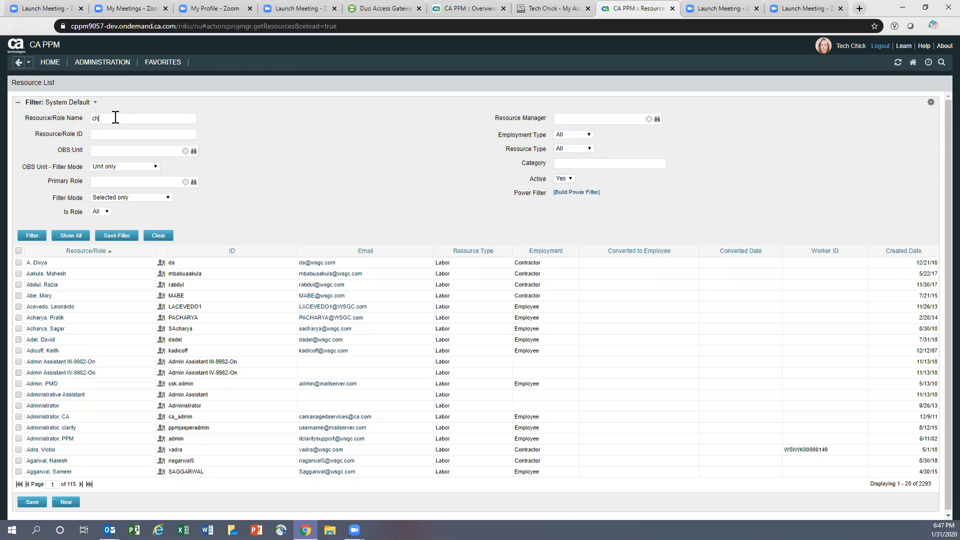
key("Return")
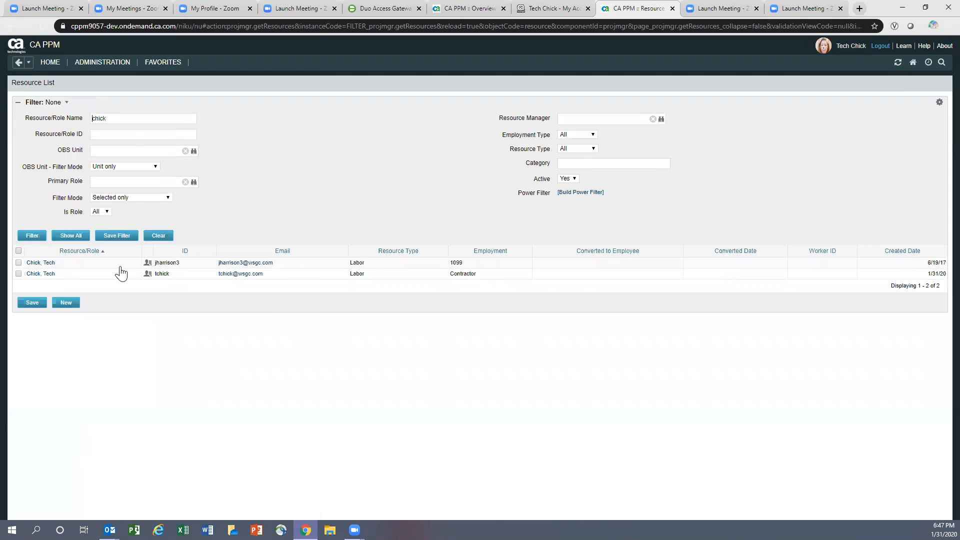
left_click(41, 273)
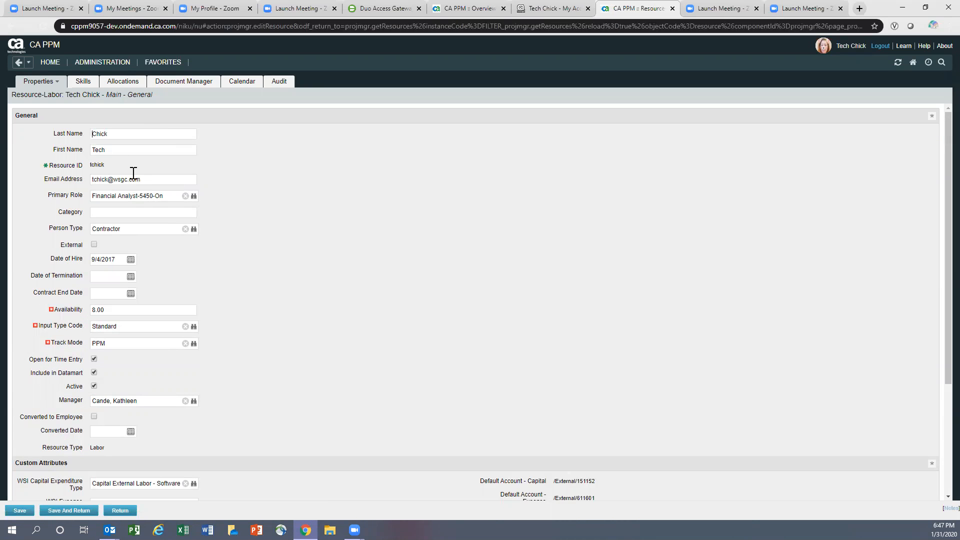
- Edit the resource's last name, save, and re-filter the list by it
double_click(98, 136)
left_click(118, 134)
double_click(103, 136)
key("ctrl+c")
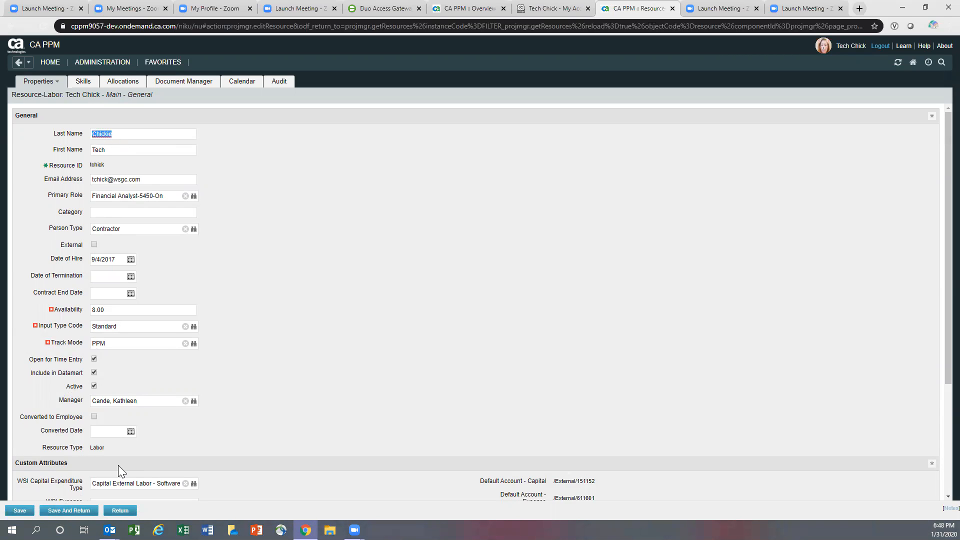
left_click(65, 511)
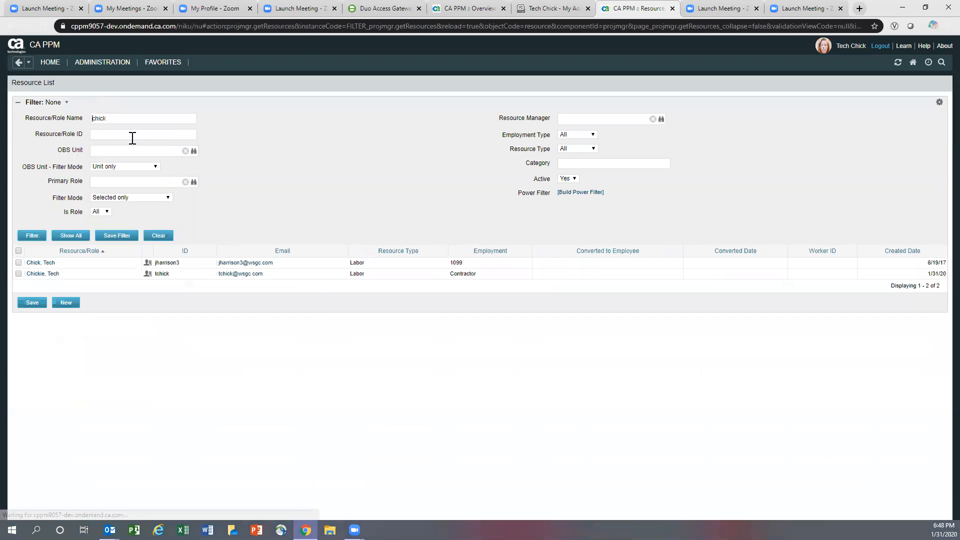
key("Return")
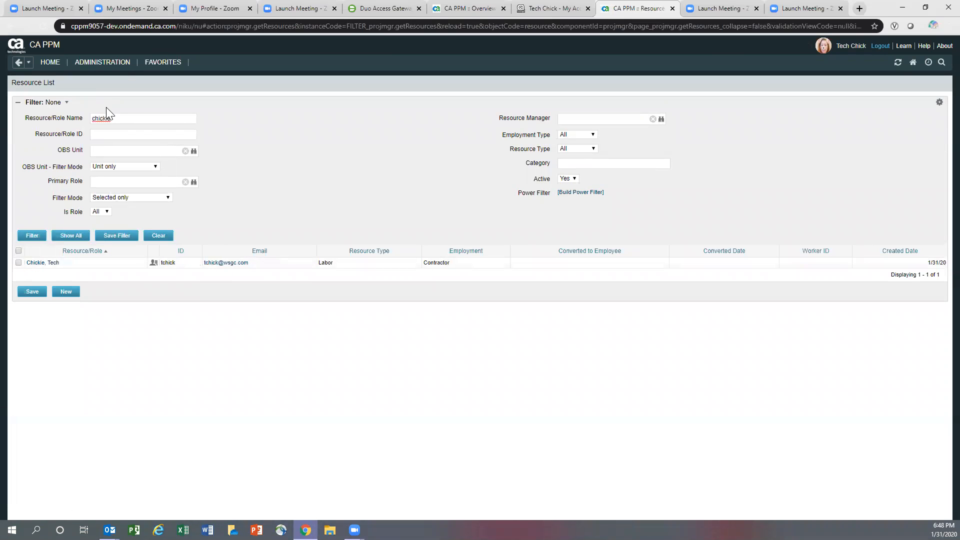
- Search resources by the new last name with status All and open the locked account
mouse_move(99, 62)
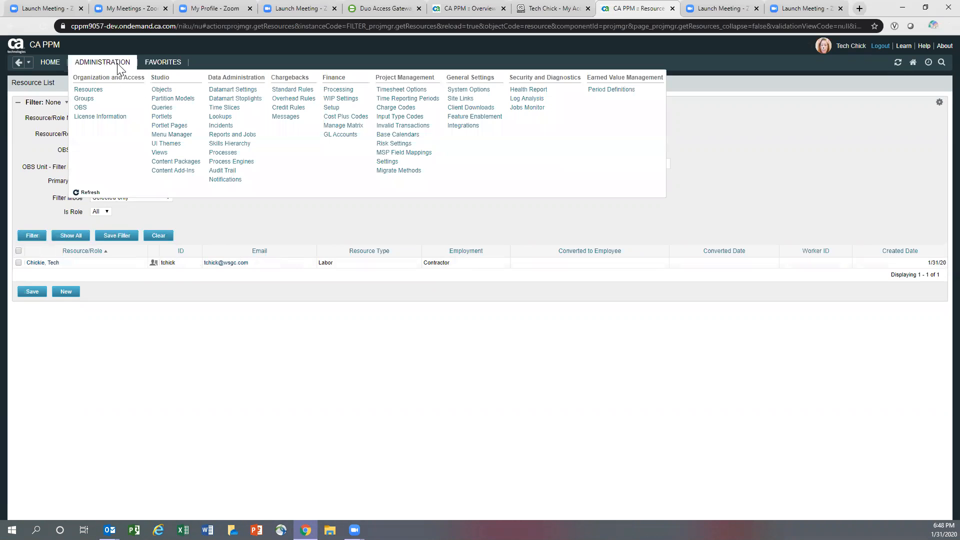
left_click(89, 89)
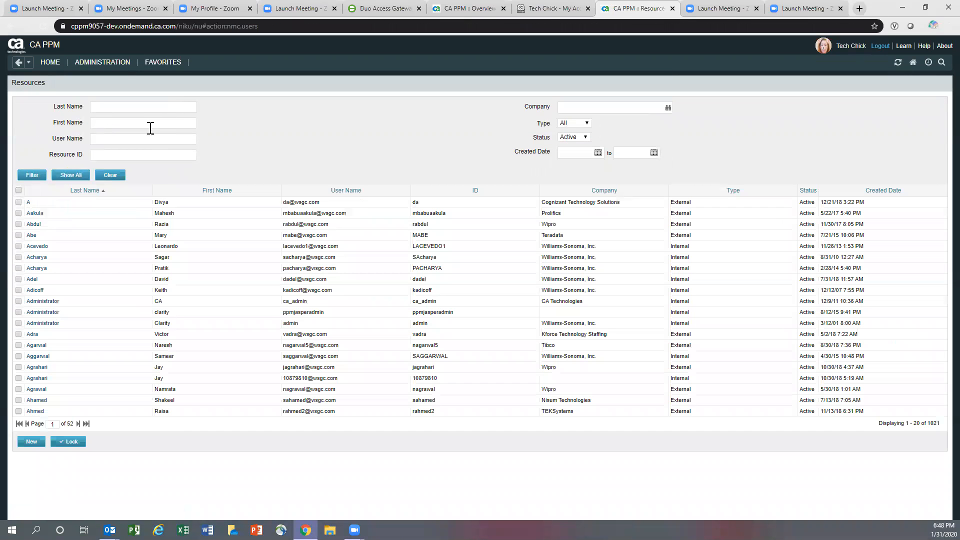
key("ctrl+v")
left_click(23, 178)
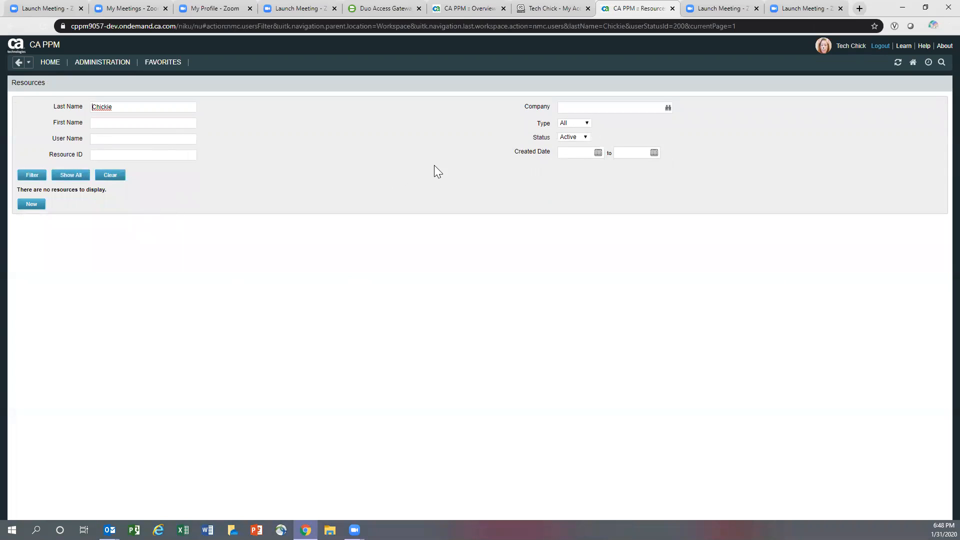
left_click(582, 140)
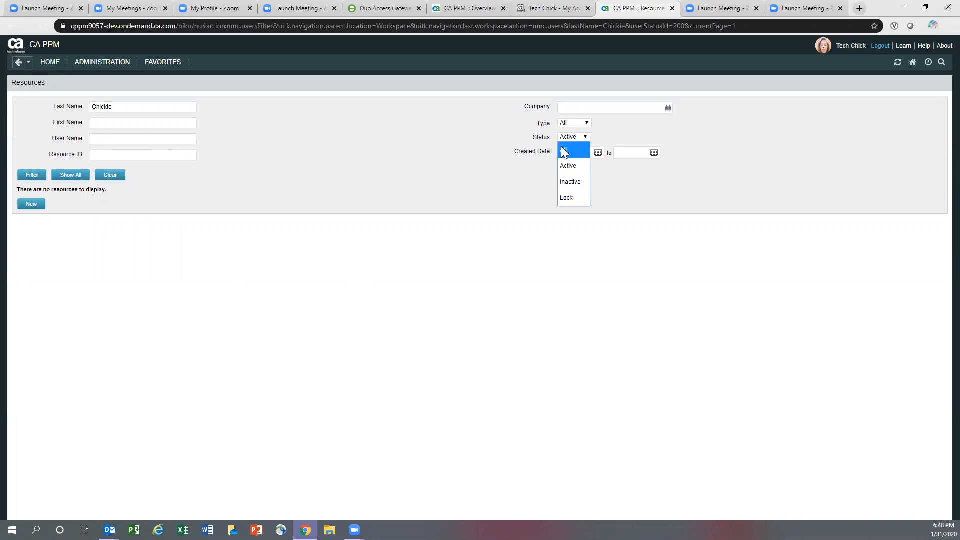
left_click(570, 149)
left_click(40, 175)
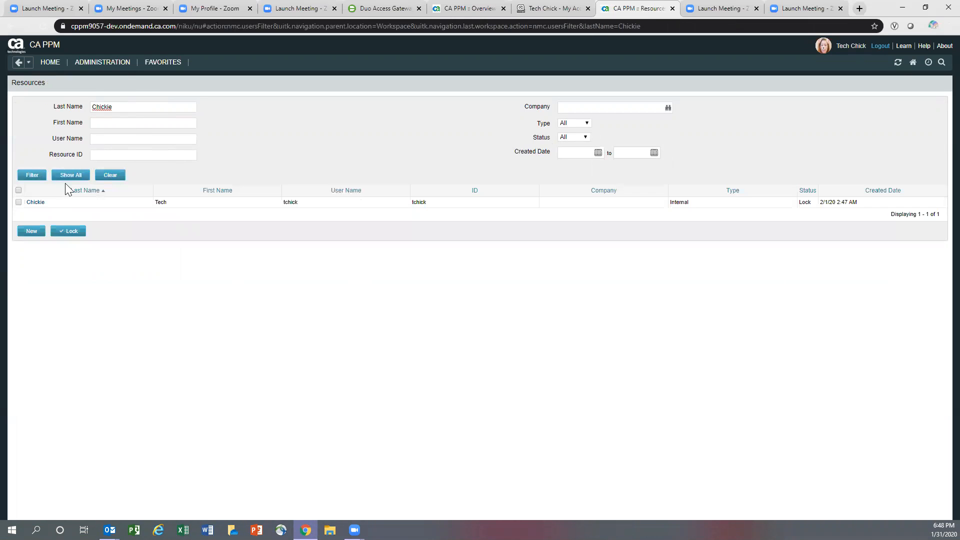
left_click(35, 203)
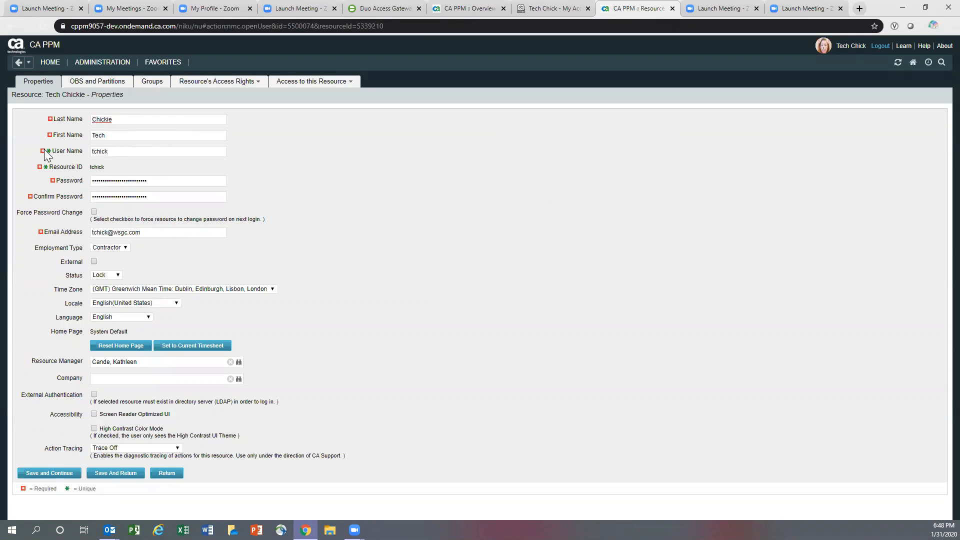
- Replace the resource's user name with its e-mail address
left_click_drag(148, 233, 60, 230)
key("ctrl+c")
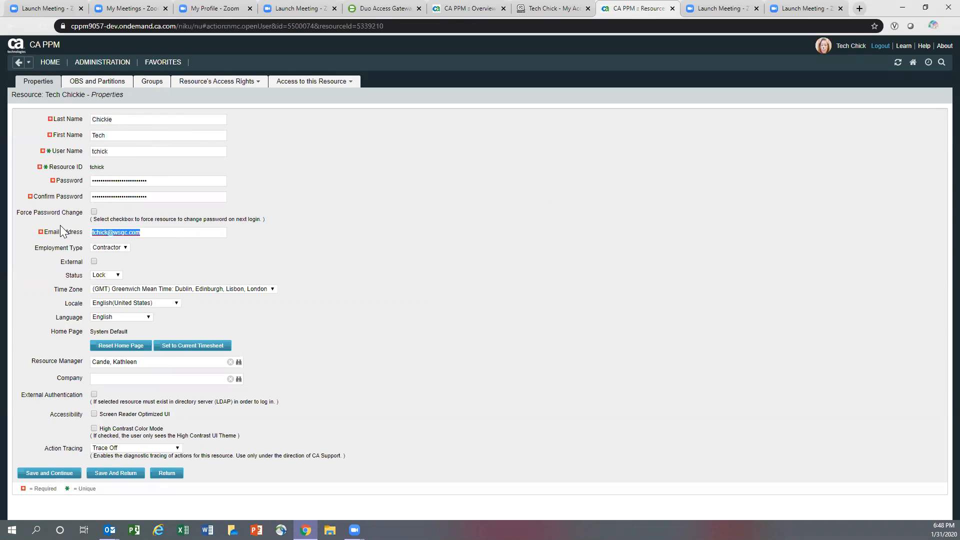
double_click(101, 151)
key("ctrl+v")
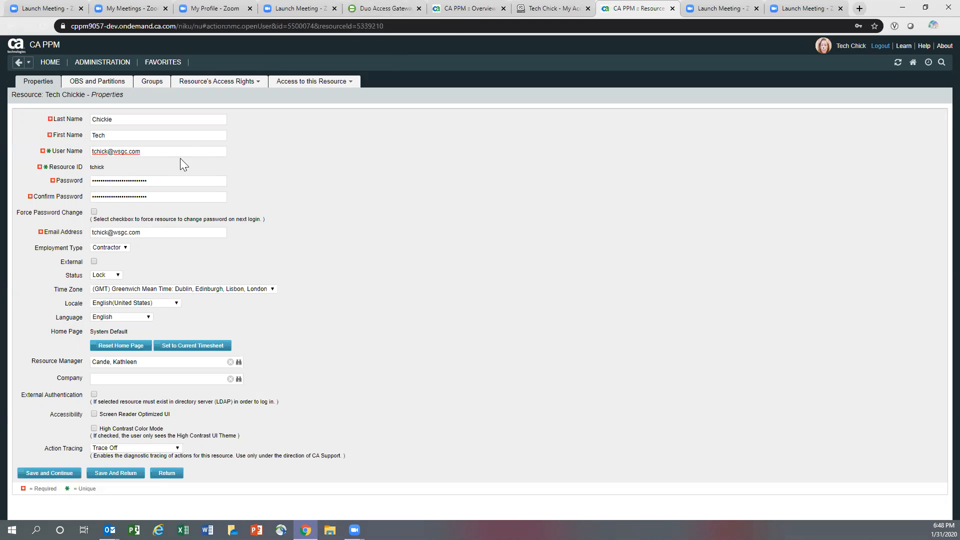
triple_click(121, 150)
key("ctrl+c")
- Set status Active, time zone Pacific Time, company TEKSystems, and enable External Authentication
left_click(106, 275)
left_click(109, 284)
left_click(122, 288)
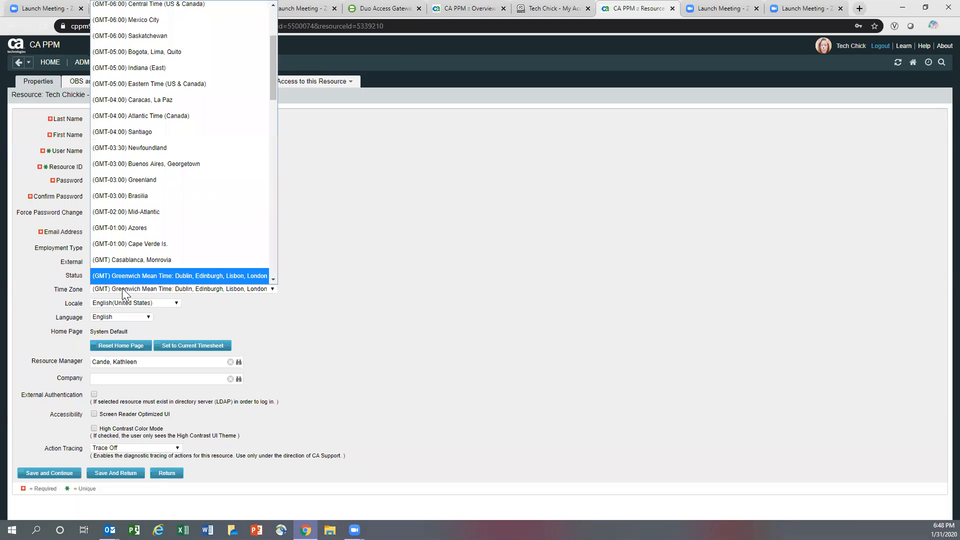
left_click_drag(274, 85, 266, 14)
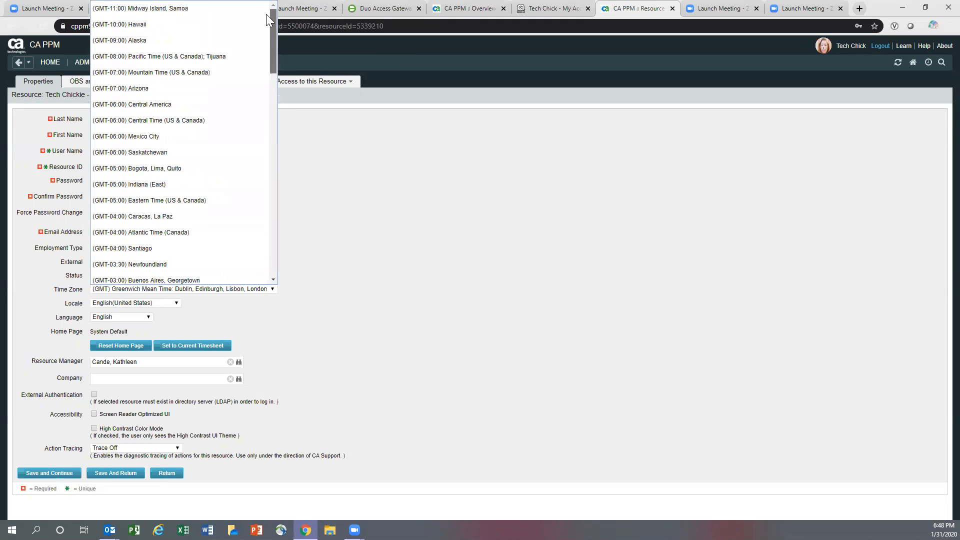
left_click(200, 52)
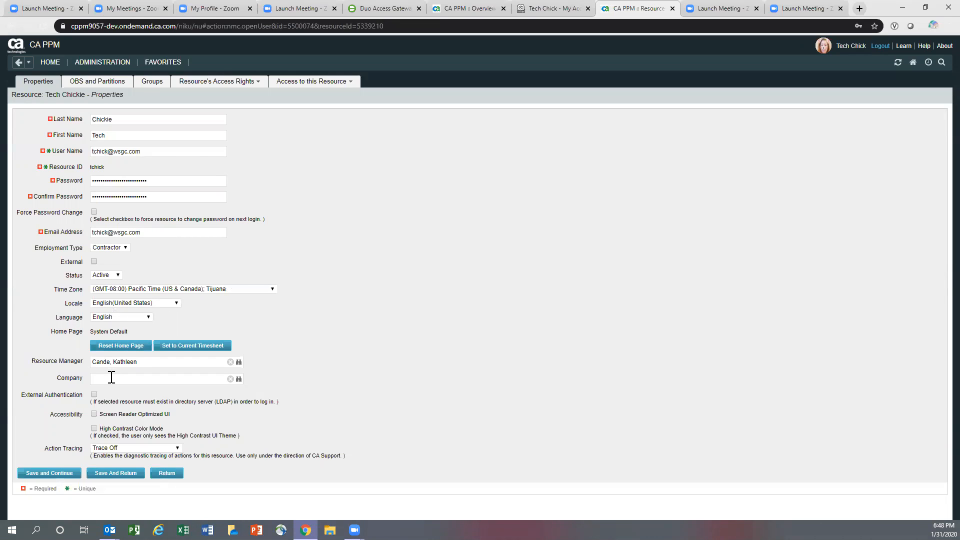
type("tek")
left_click(106, 393)
left_click(94, 394)
- Save properties, keep the OBS, and add the # IT Project Team Member and Timesheets - Access groups
left_click(24, 474)
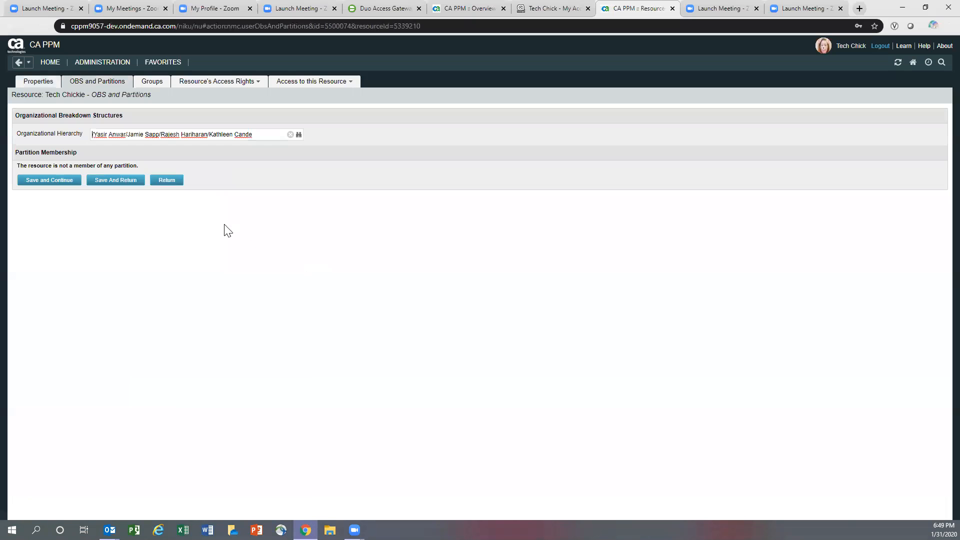
left_click(58, 183)
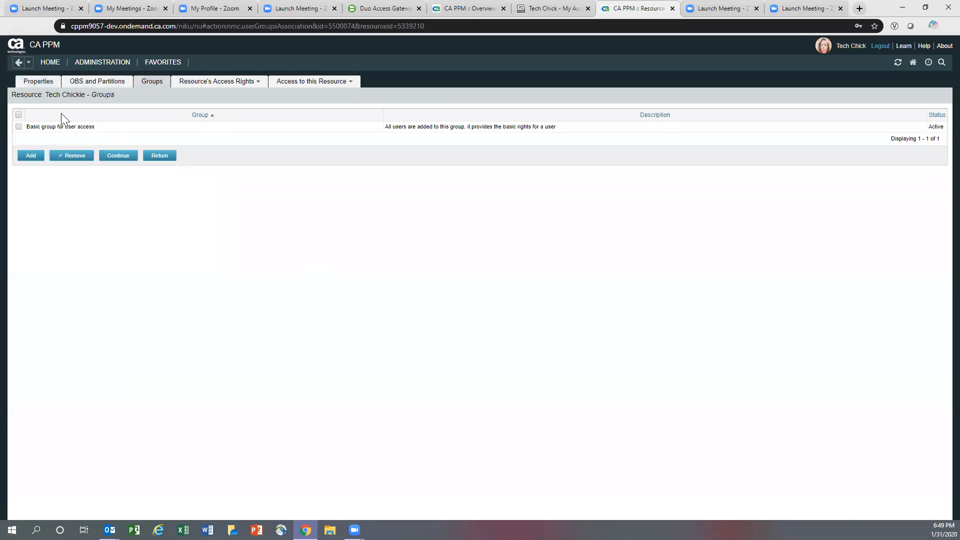
left_click(31, 158)
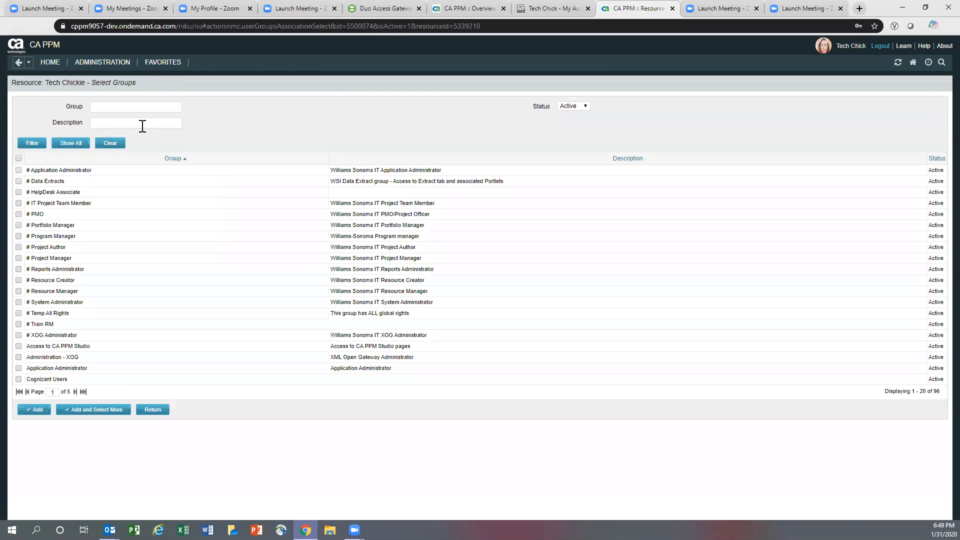
left_click(18, 203)
left_click(96, 410)
key("Return")
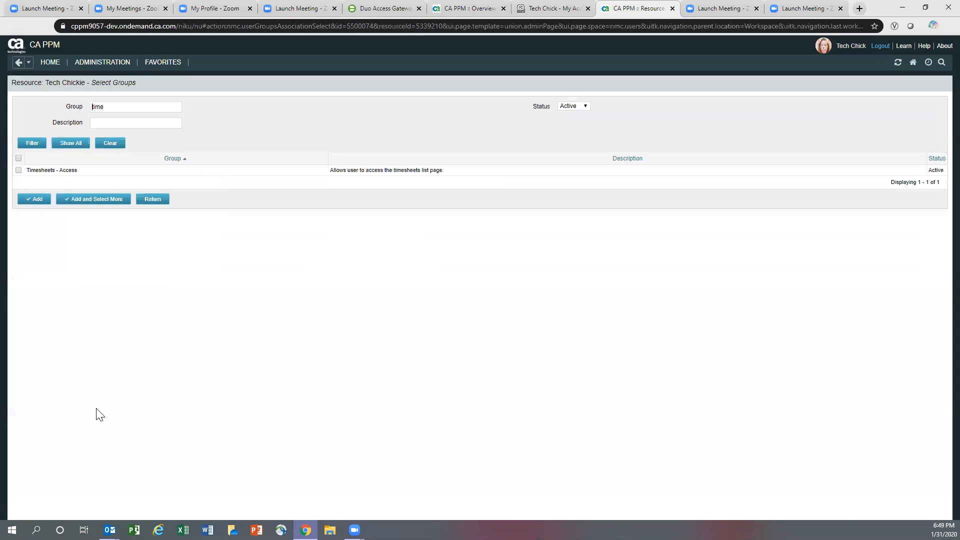
left_click(36, 201)
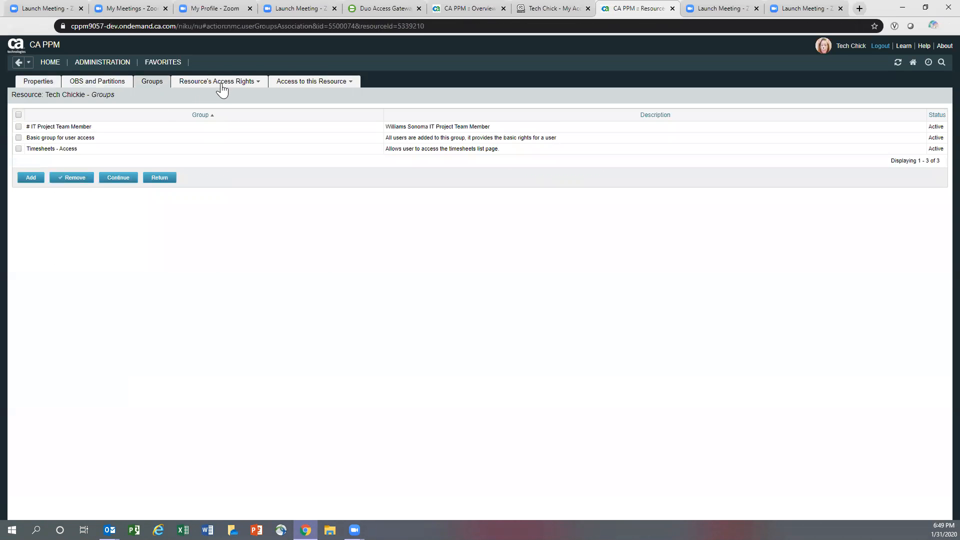
- On the Instance access rights page, check that Resource - Enter Time covers this resource
mouse_move(220, 84)
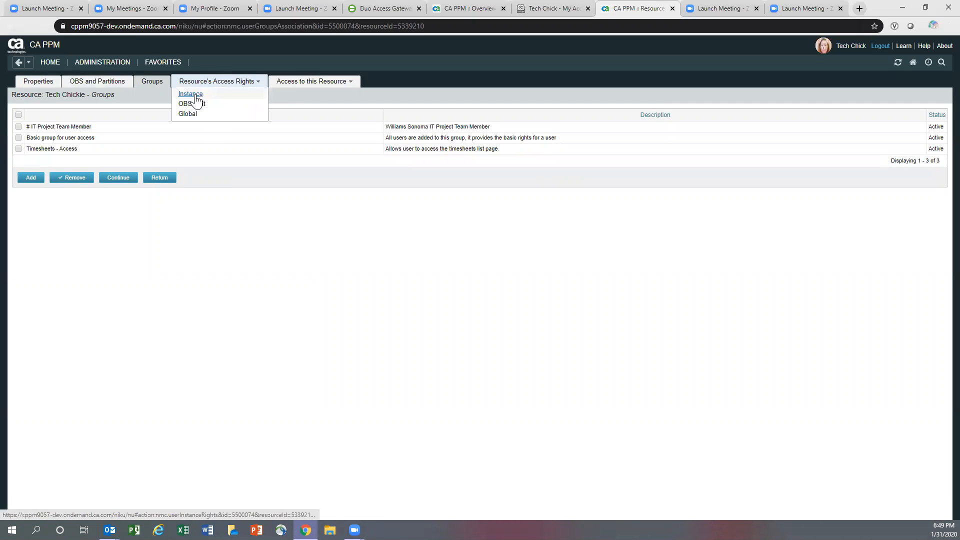
left_click(196, 95)
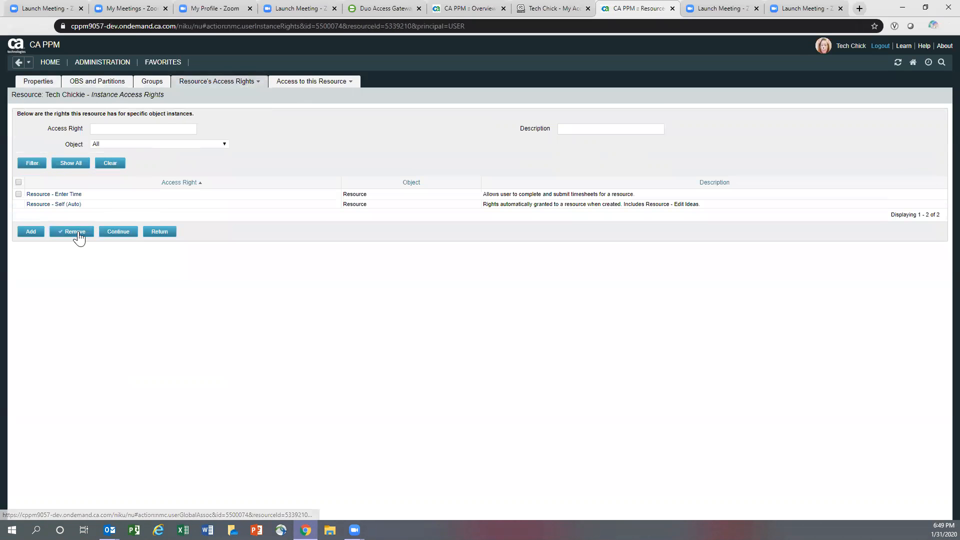
left_click(50, 195)
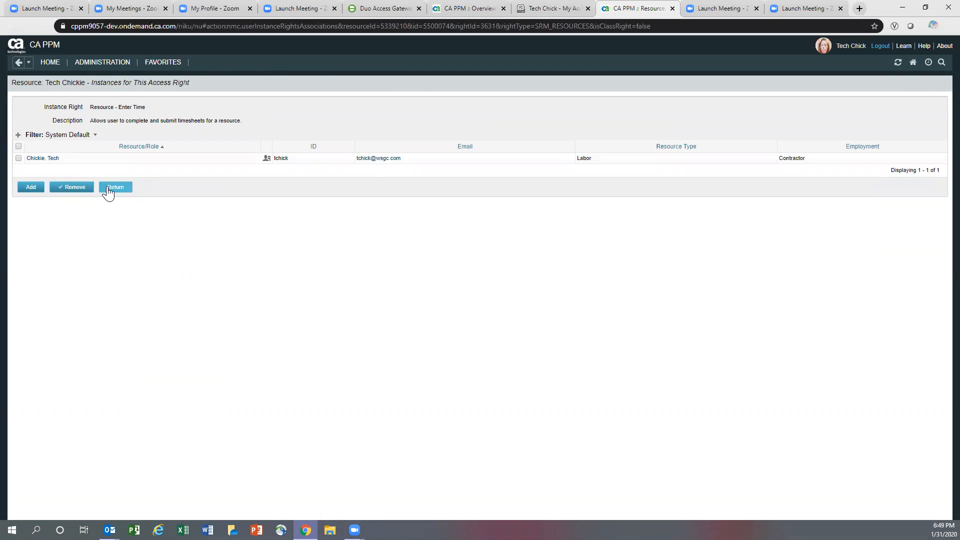
left_click(109, 188)
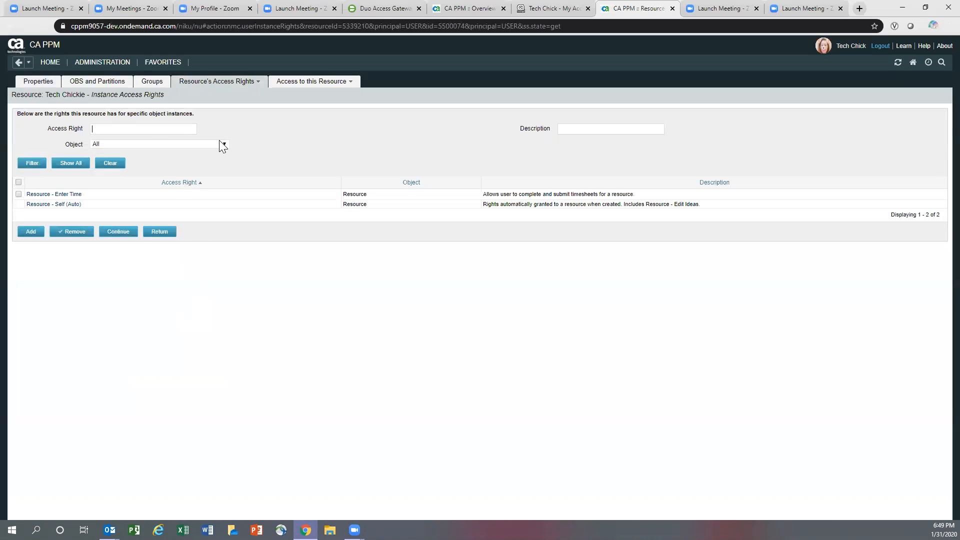
mouse_move(107, 66)
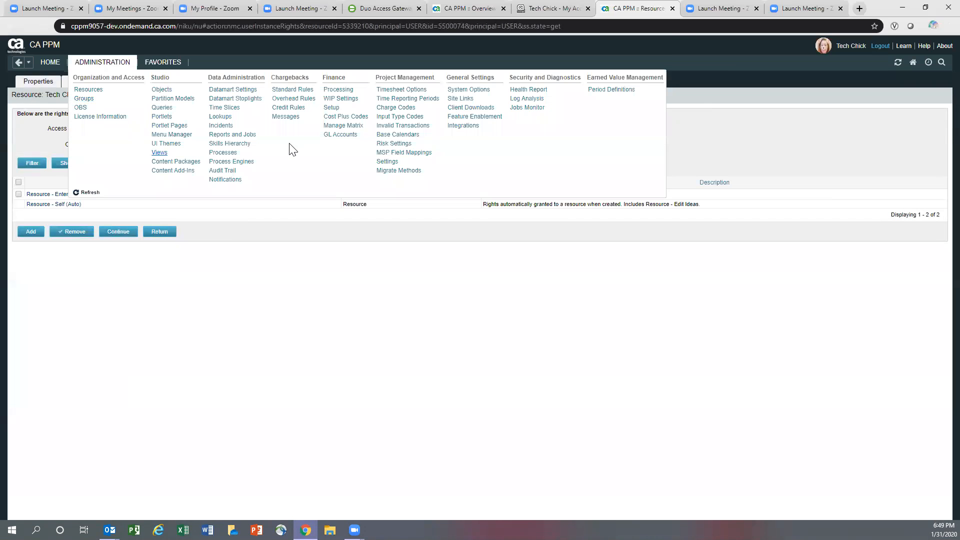
- Open WSI Default Matrix from Manage Matrix and filter its rows by the resource's user name
left_click(344, 126)
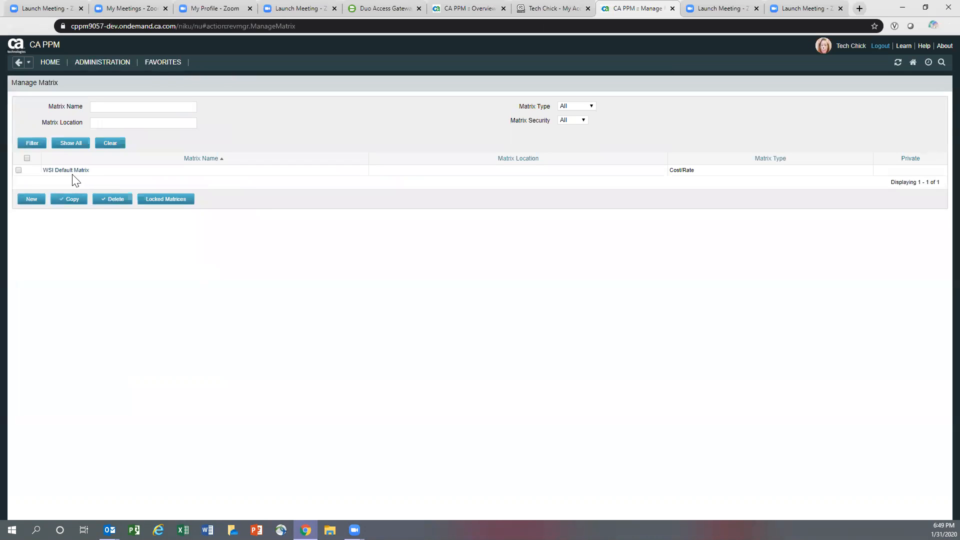
left_click(66, 171)
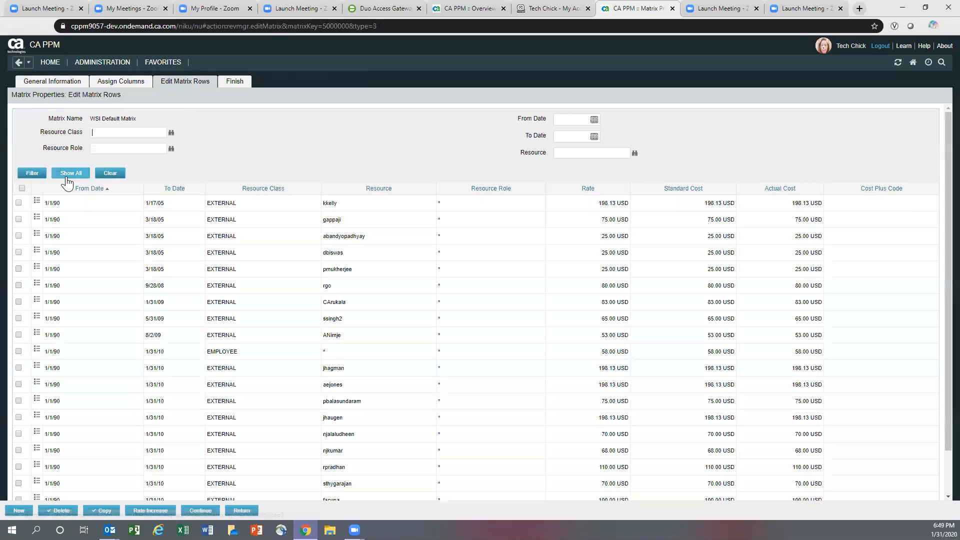
left_click(559, 155)
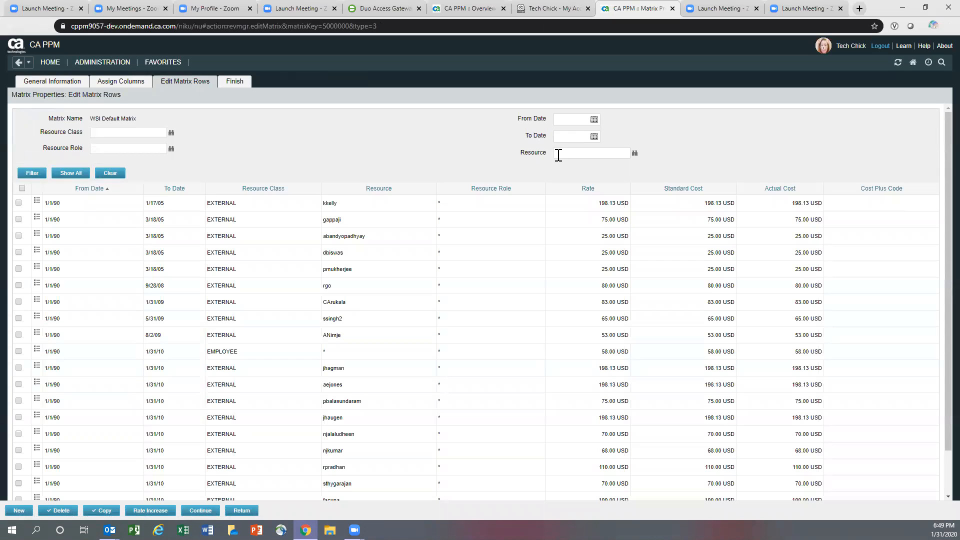
key("ctrl+v")
left_click_drag(578, 153, 617, 149)
key("BackSpace")
key("BackSpace")
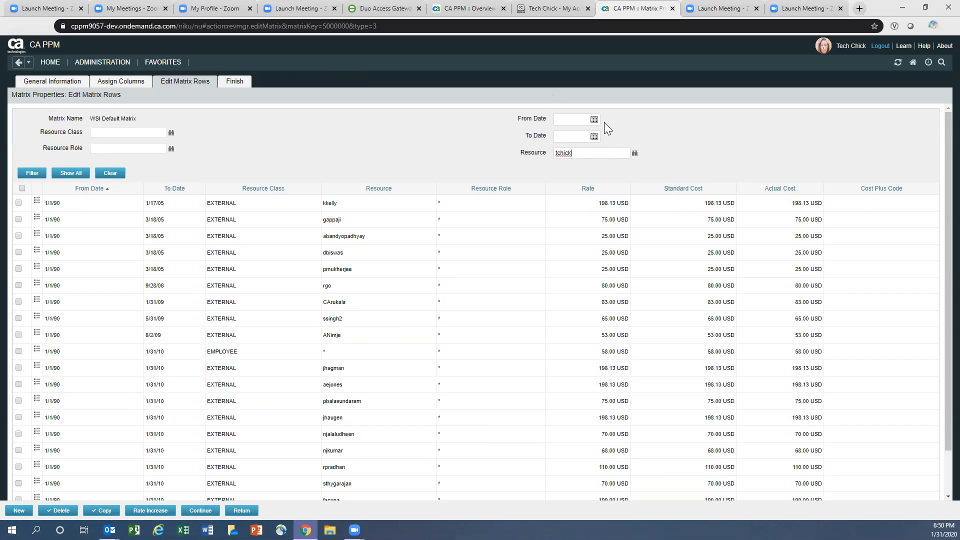
left_click(31, 173)
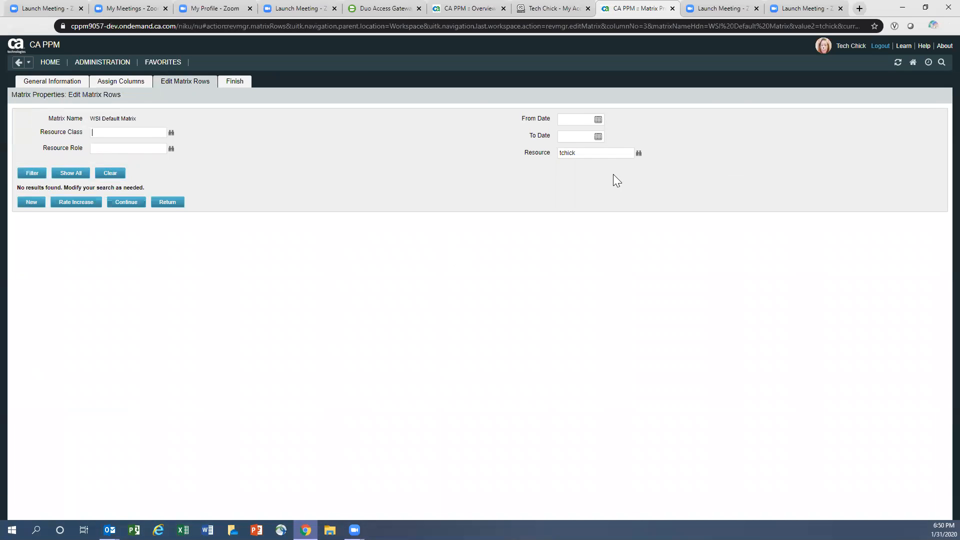
- Start a new matrix row with From Date 9/4/2017
left_click(31, 202)
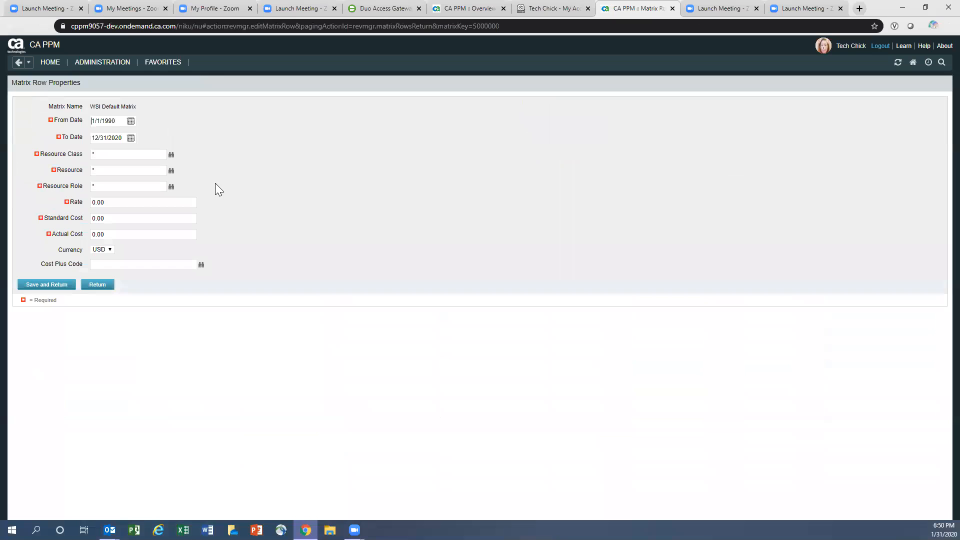
left_click(130, 121)
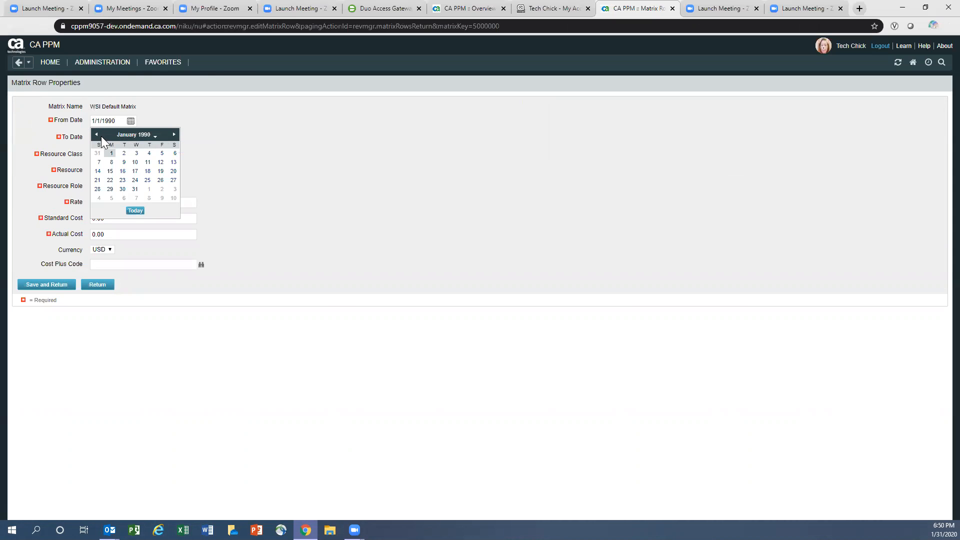
left_click(150, 134)
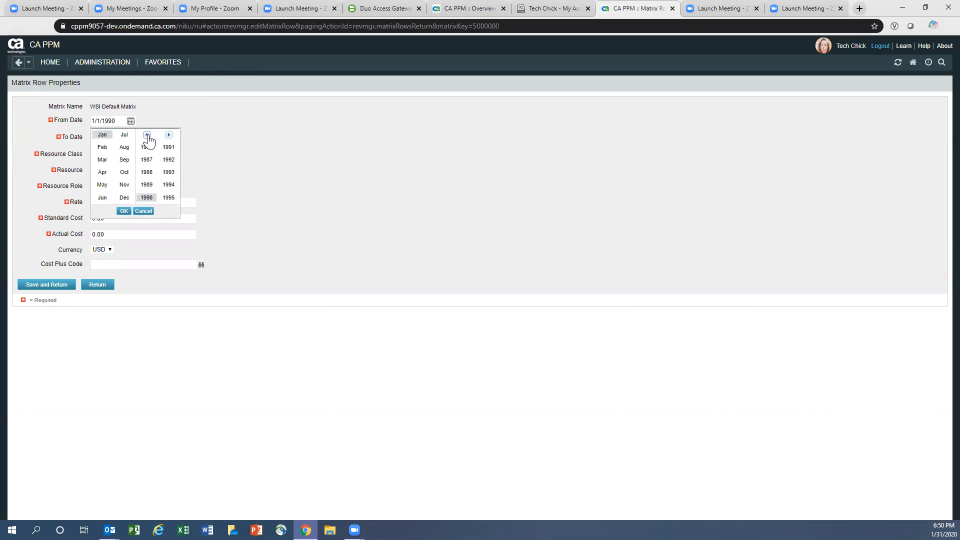
left_click(169, 135)
left_click(169, 135)
left_click(168, 135)
left_click(146, 160)
left_click(125, 160)
left_click(124, 211)
left_click(111, 167)
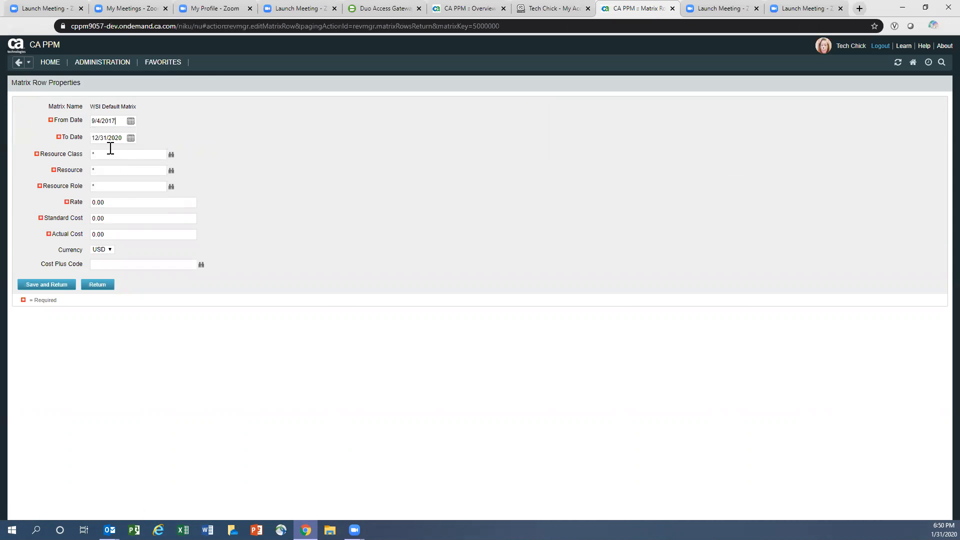
- Set the row's To Date to 1/26/2025
left_click(130, 138)
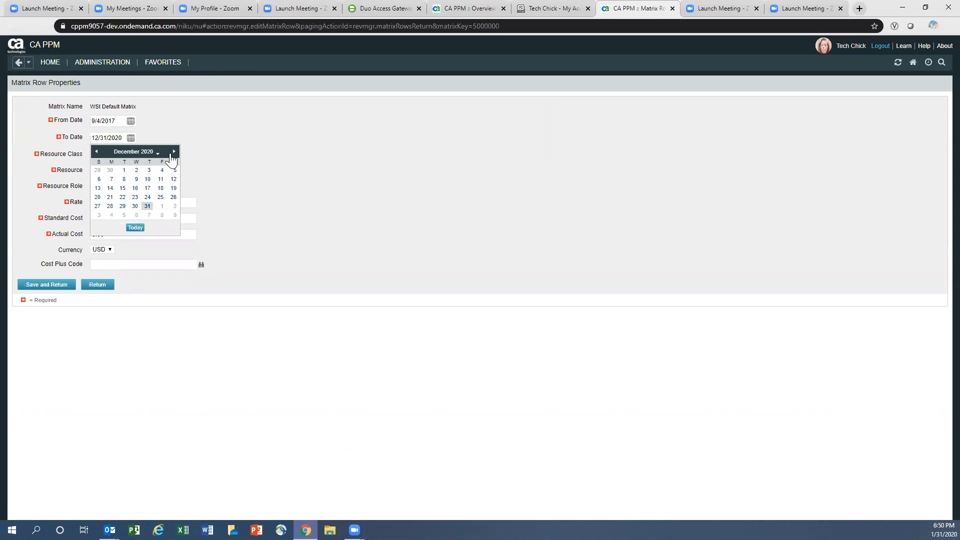
left_click(158, 153)
left_click(169, 215)
left_click(101, 153)
left_click(123, 228)
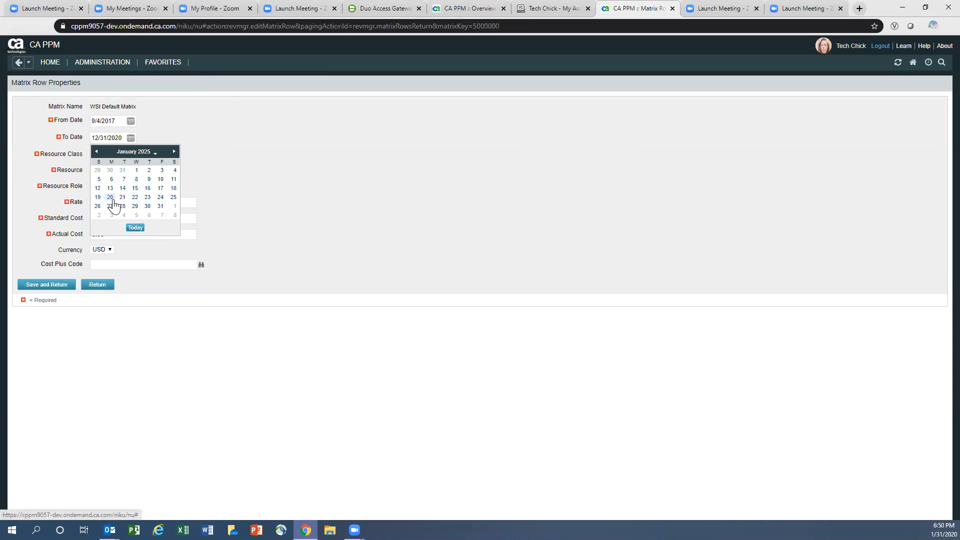
left_click(97, 207)
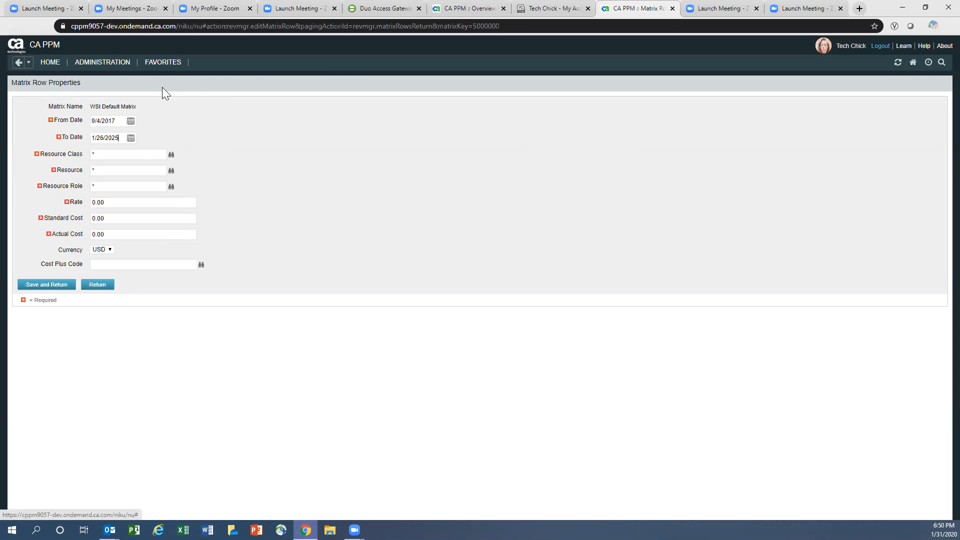
- Set Resource Class to EXTERNAL and Resource to the user's ID without the domain
left_click(119, 154)
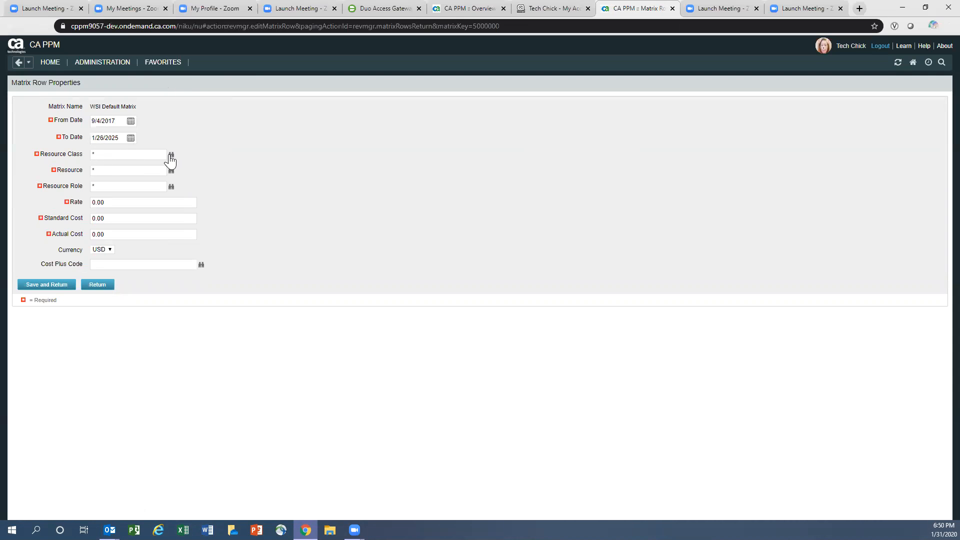
left_click(170, 155)
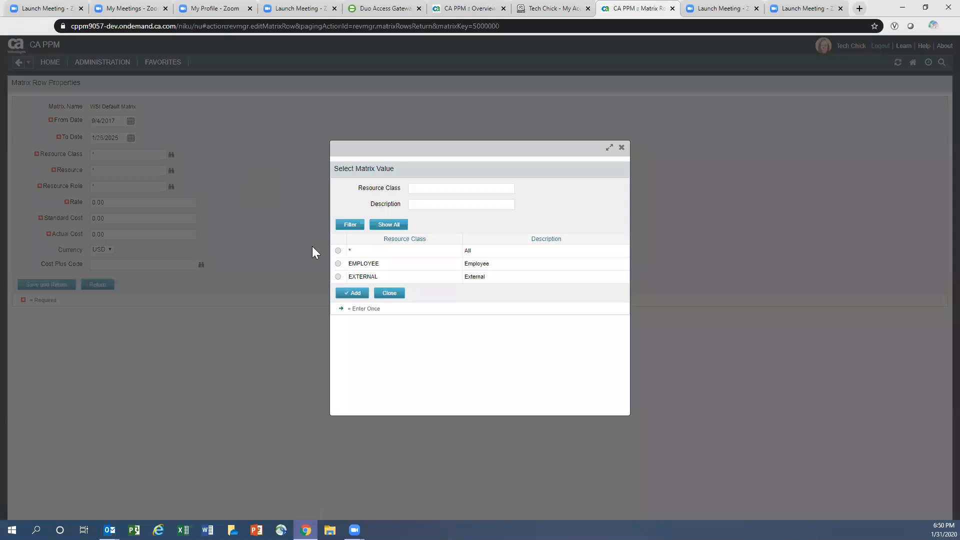
left_click(338, 276)
left_click(348, 293)
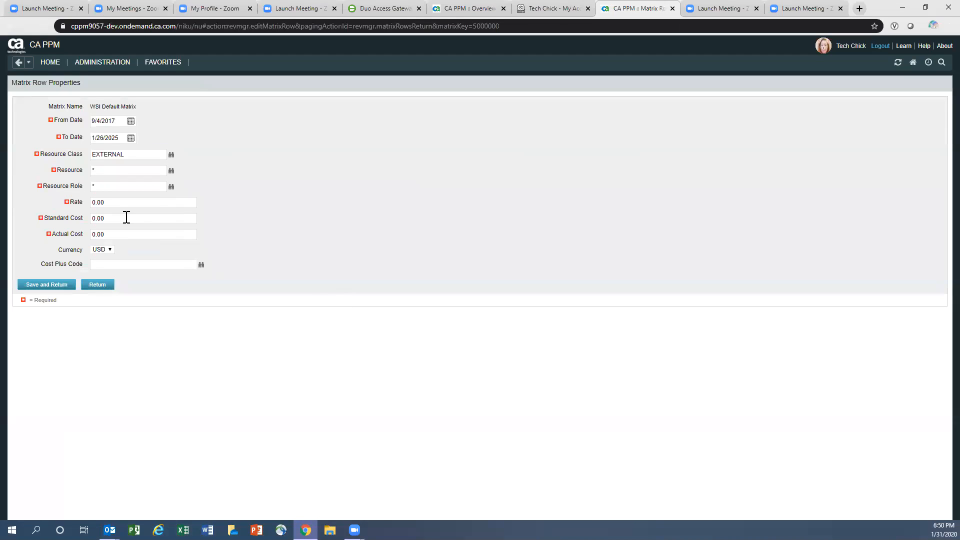
double_click(94, 170)
key("ctrl+v")
left_click_drag(108, 170, 149, 170)
key("BackSpace")
- Enter 90 for Rate, Standard Cost and Actual Cost, then save and return
left_click_drag(110, 199, 80, 202)
type("90")
key("Tab")
type("90")
key("Tab")
type("90")
left_click_drag(100, 202, 86, 201)
left_click(41, 286)
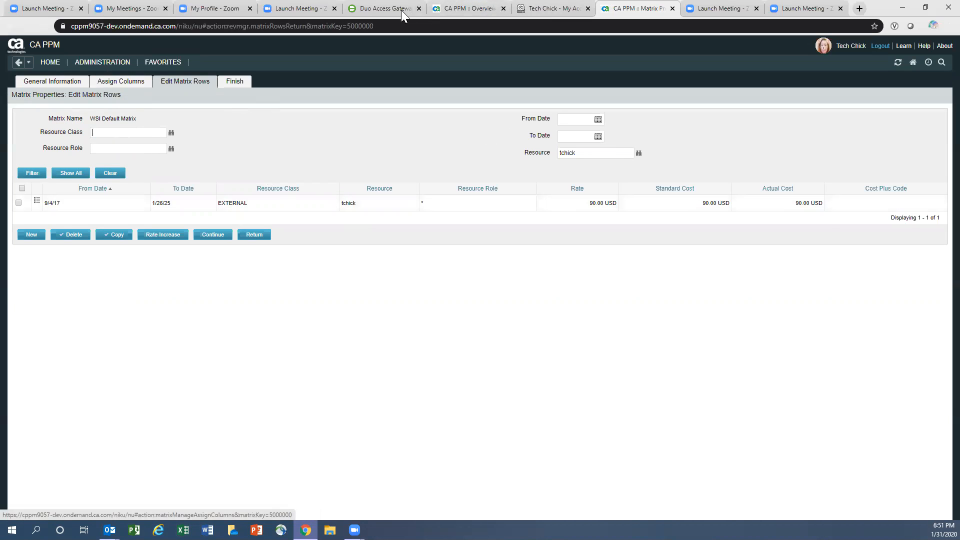
- In the portal's Users list, search by the start of the new user's last name
left_click(540, 8)
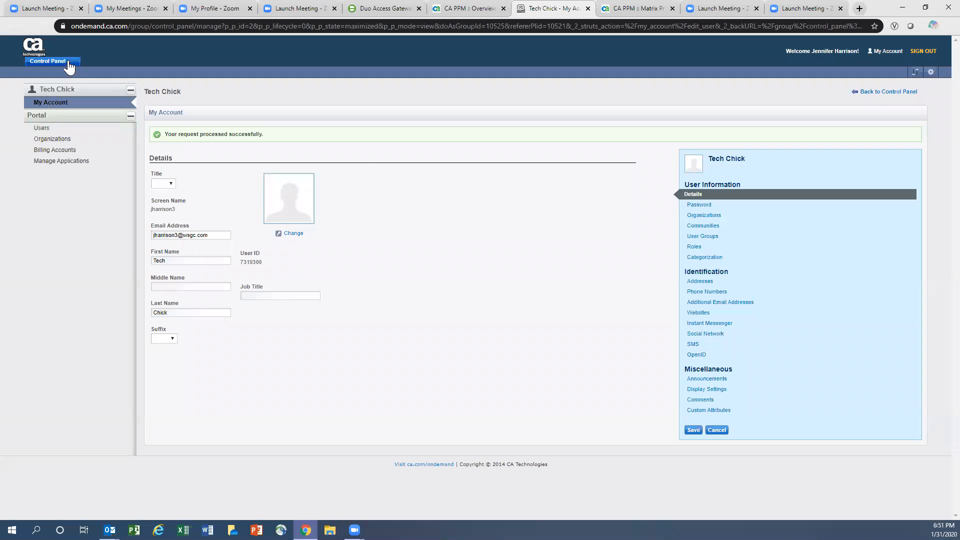
left_click(38, 129)
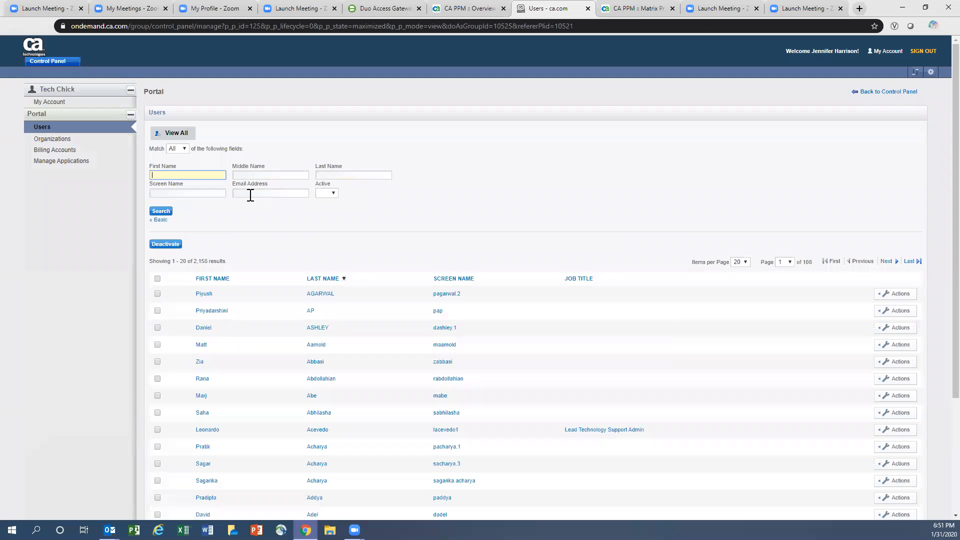
left_click(342, 173)
type("chick")
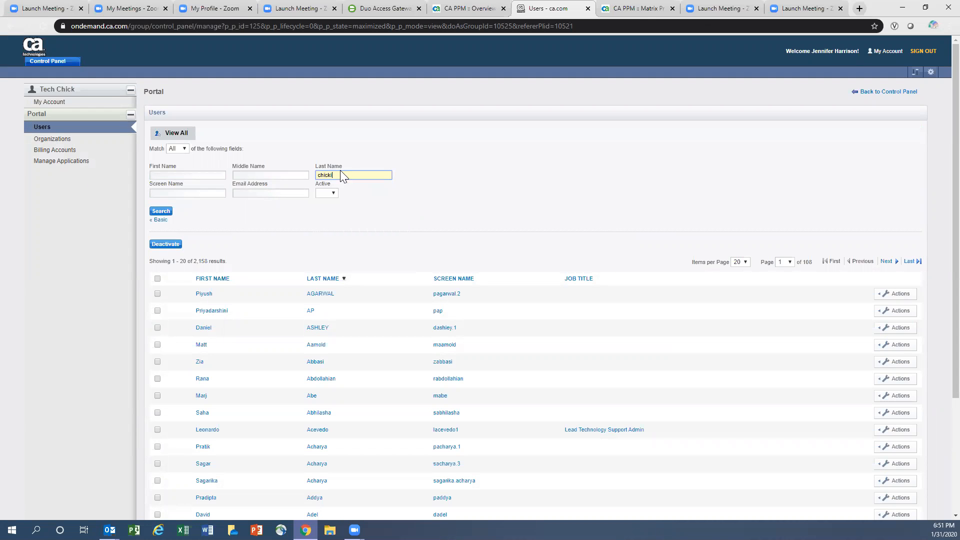
key("Return")
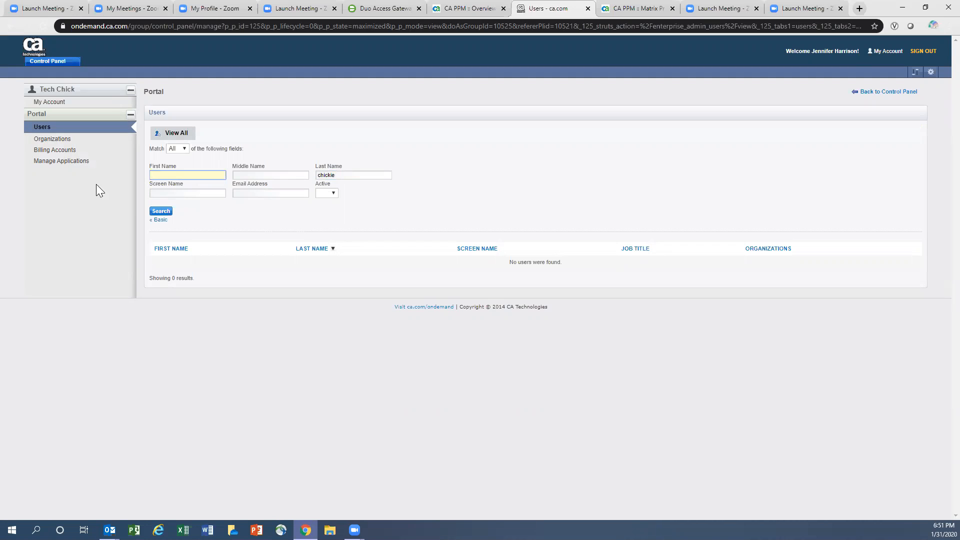
- Add a user under WILLIAMS SONOMA INC. with the pasted e-mail and no welcome email
left_click(54, 141)
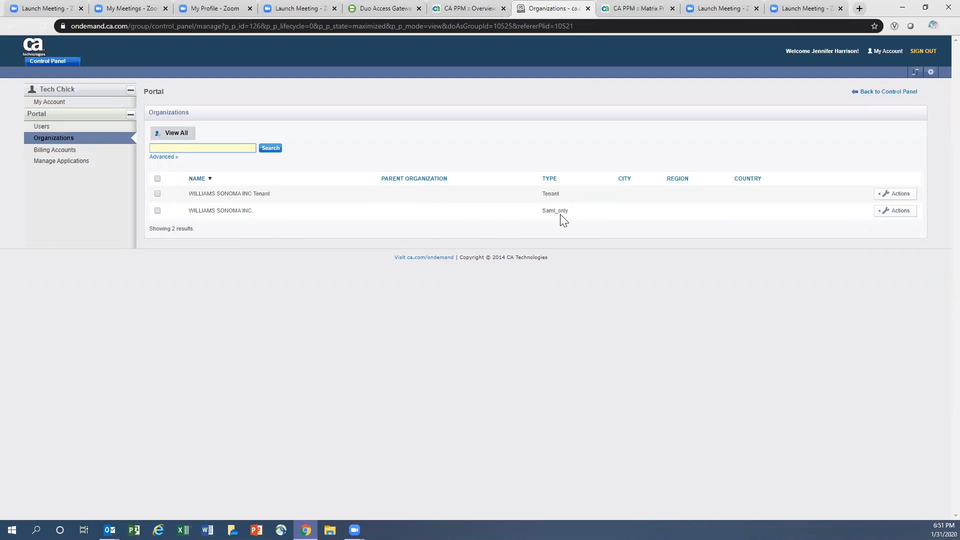
left_click(887, 214)
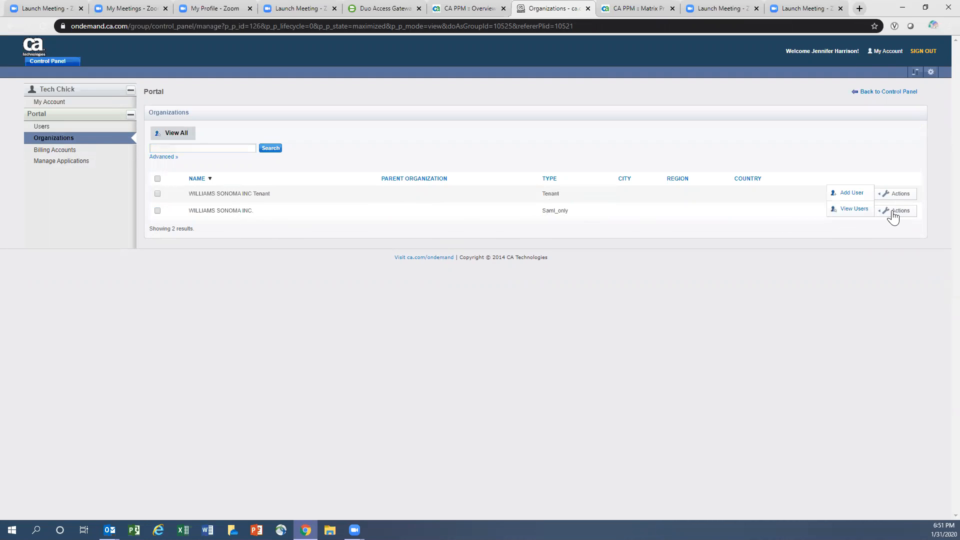
left_click(851, 192)
left_click(169, 204)
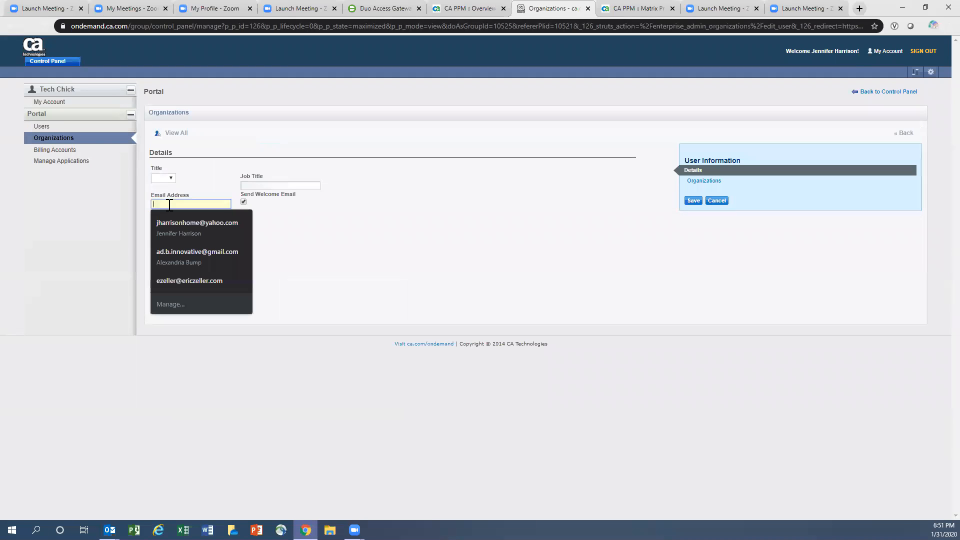
type("r")
key("BackSpace")
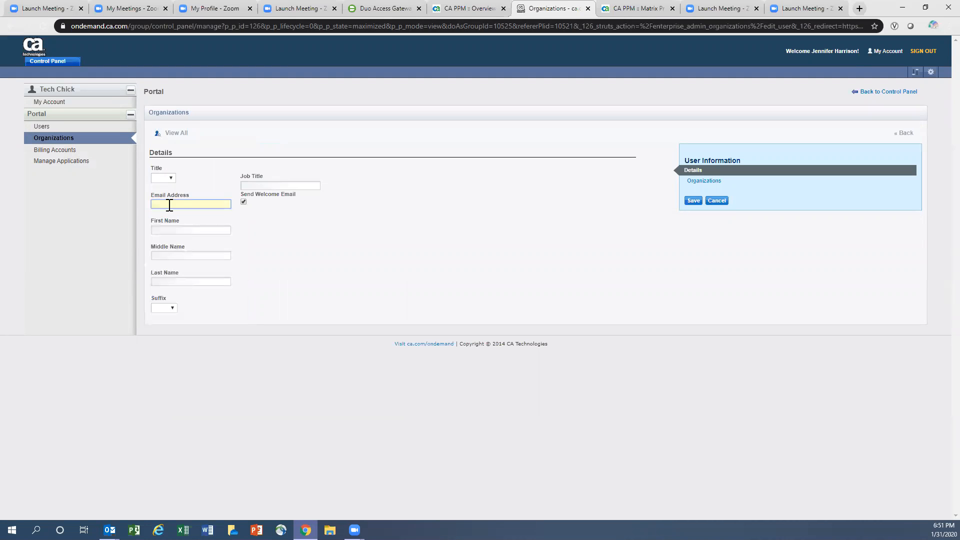
key("ctrl+v")
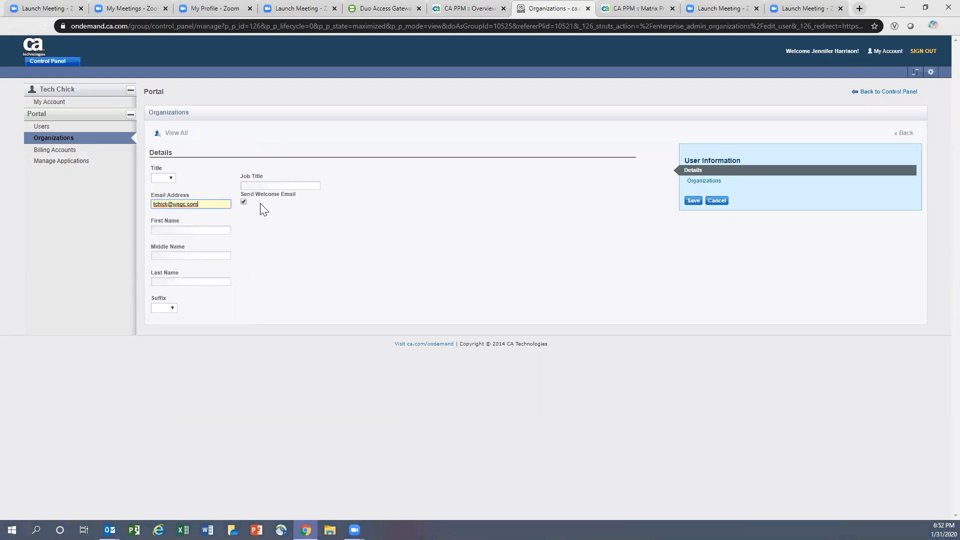
left_click(243, 202)
- Fill in the user's first and last name and save the new user
left_click(159, 228)
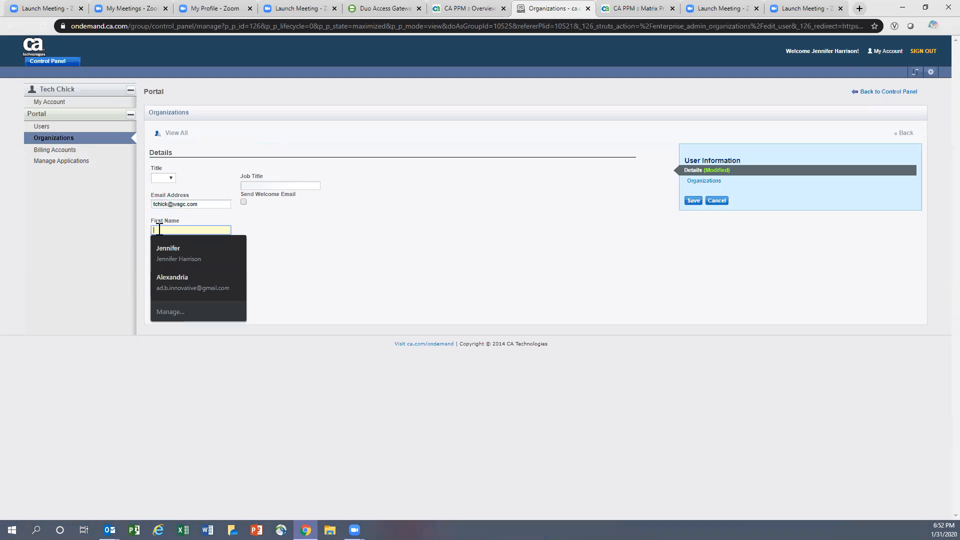
type("Tech")
key("Tab")
key("Tab")
type("Chick")
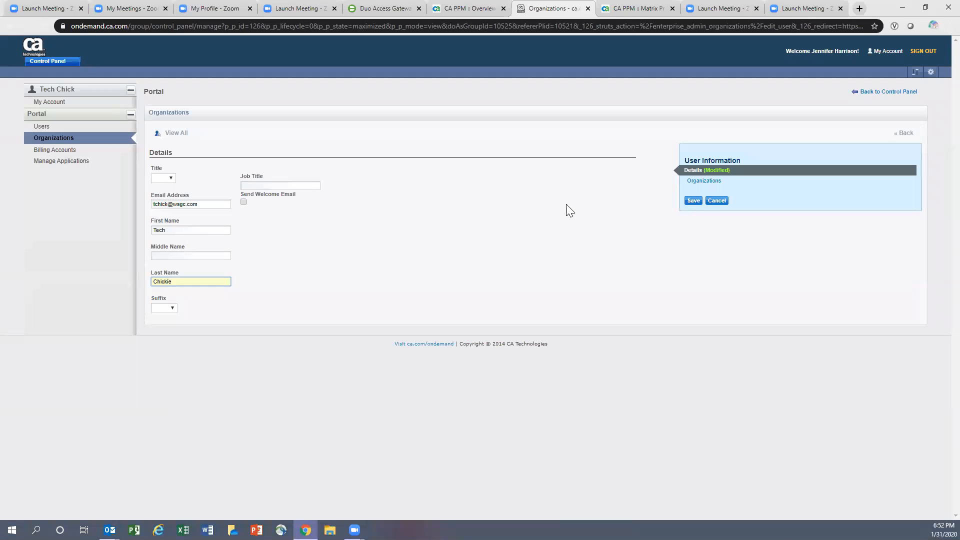
left_click(692, 201)
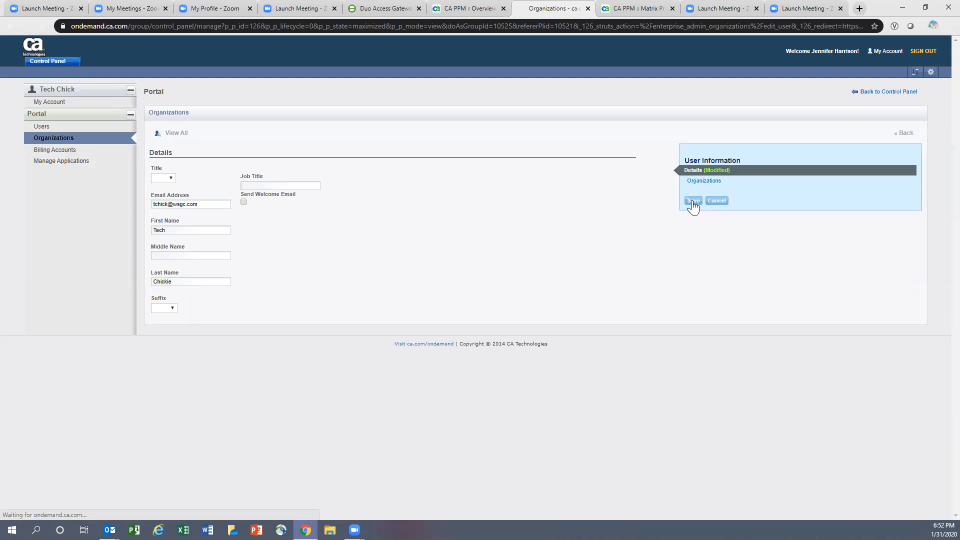
double_click(167, 330)
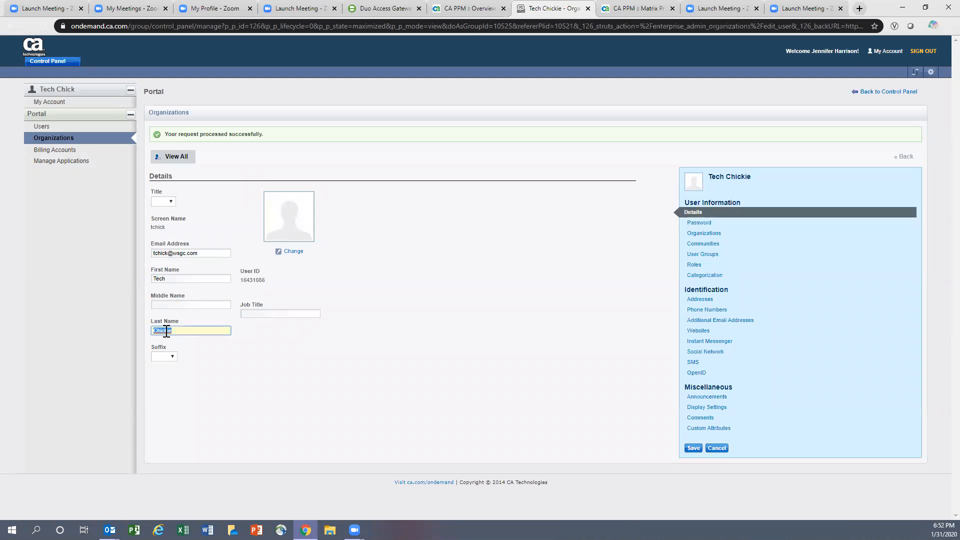
- Open Assign Members for the WILLIAMS SONOMA INC. Development application
left_click(55, 161)
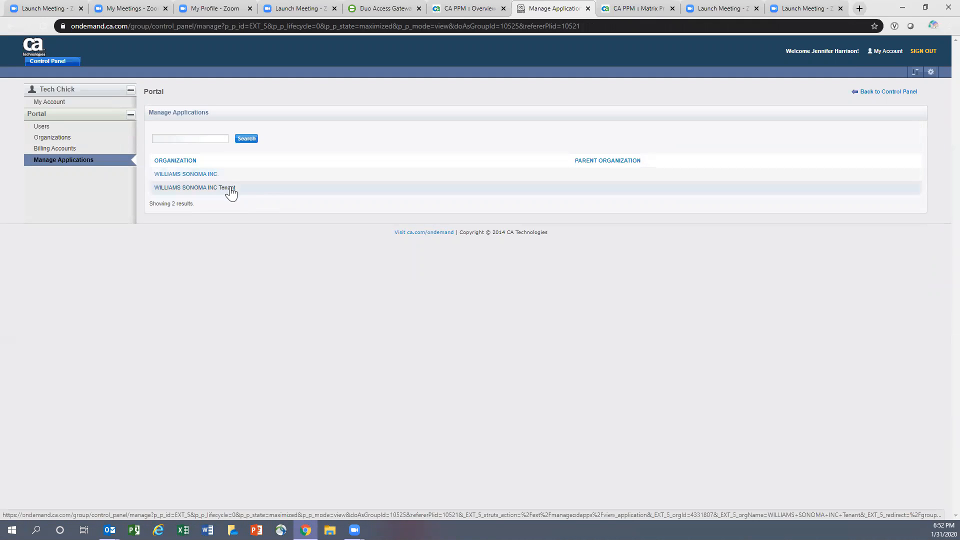
left_click(175, 178)
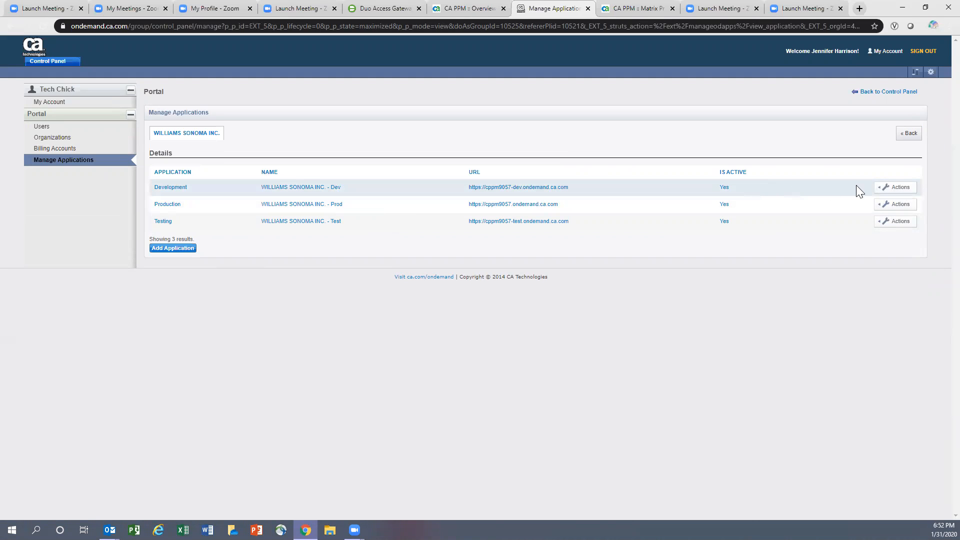
left_click(882, 190)
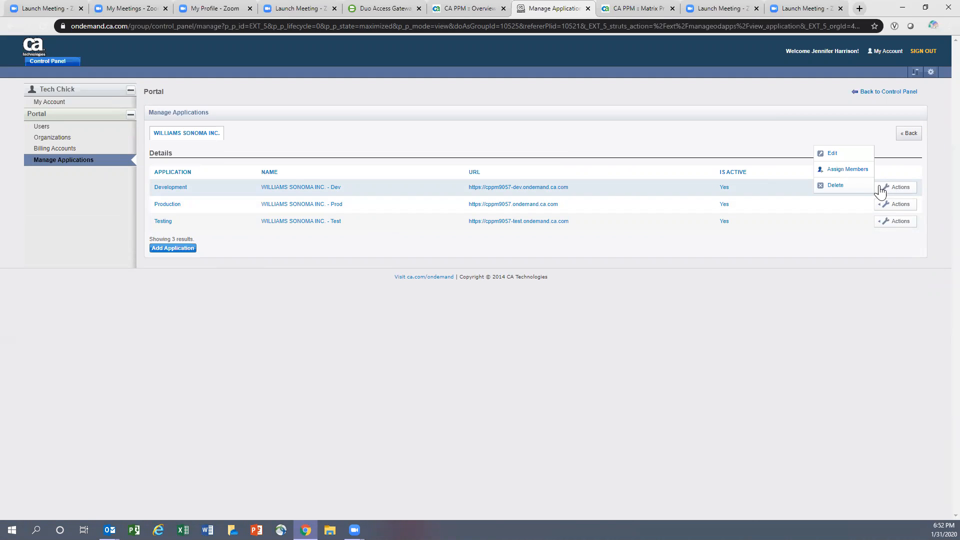
left_click(856, 175)
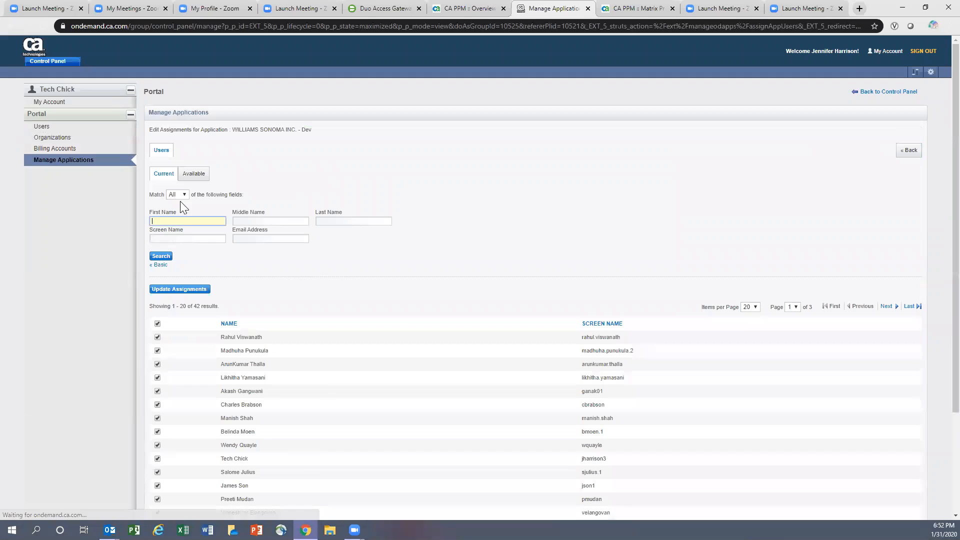
- Search available members by the user's last name and tick the found user
left_click(188, 175)
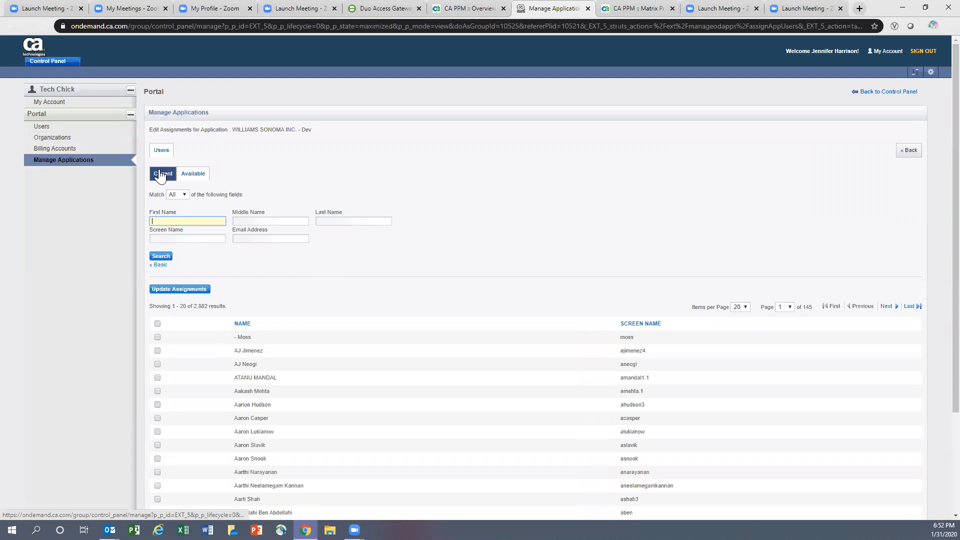
left_click(330, 222)
type("Chickie")
key("Return")
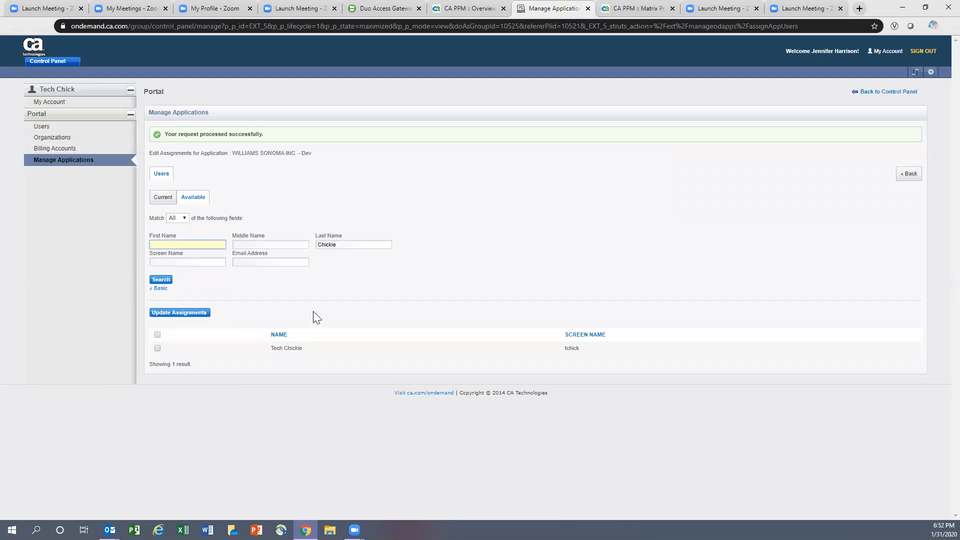
left_click(158, 334)
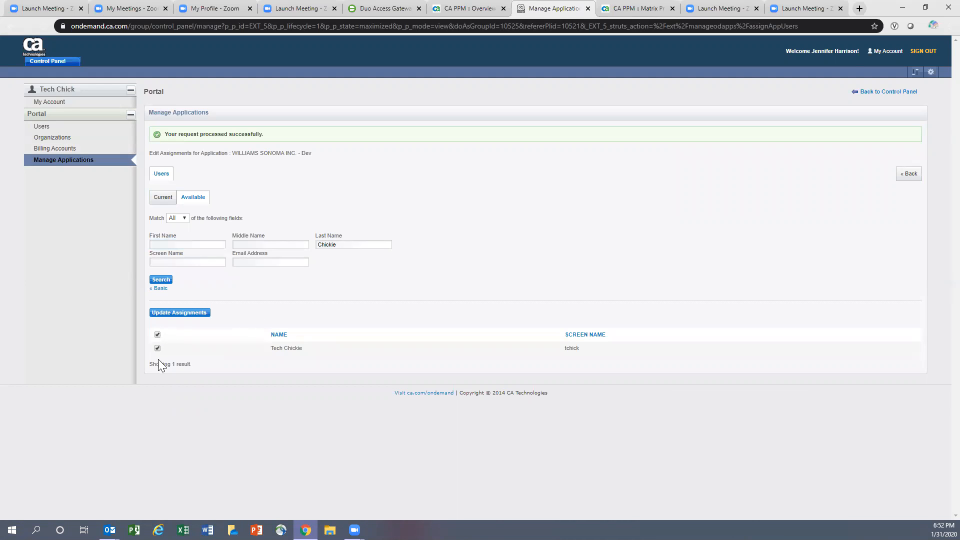